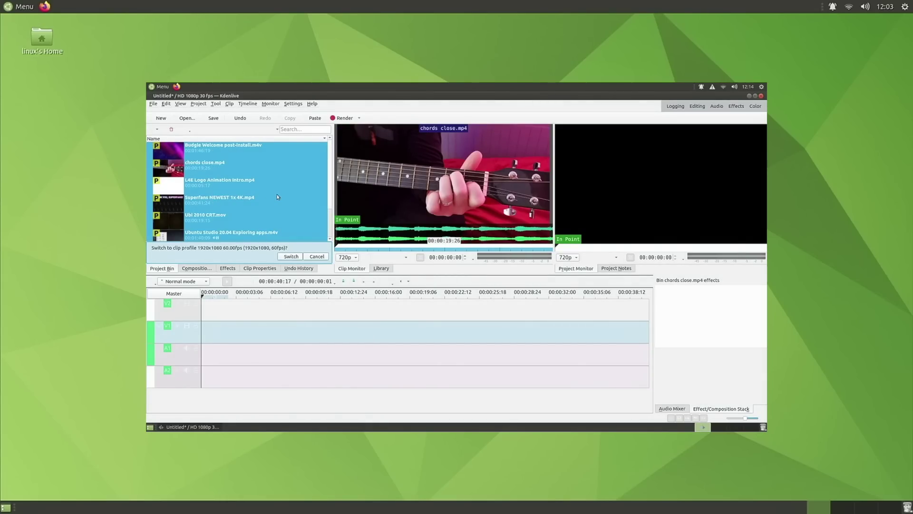
# Step: Show the Introduction page of the Ubuntu MATE Welcome guide on the desktop
pyautogui.rightClick(280, 189)
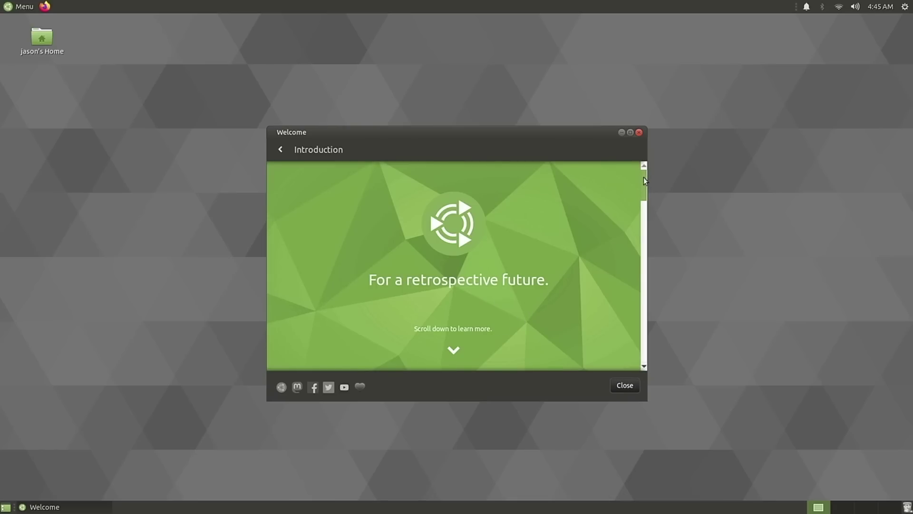
# Step: Scroll through the Introduction page, then return to the Welcome main menu
pyautogui.scroll(-3, 643, 190)
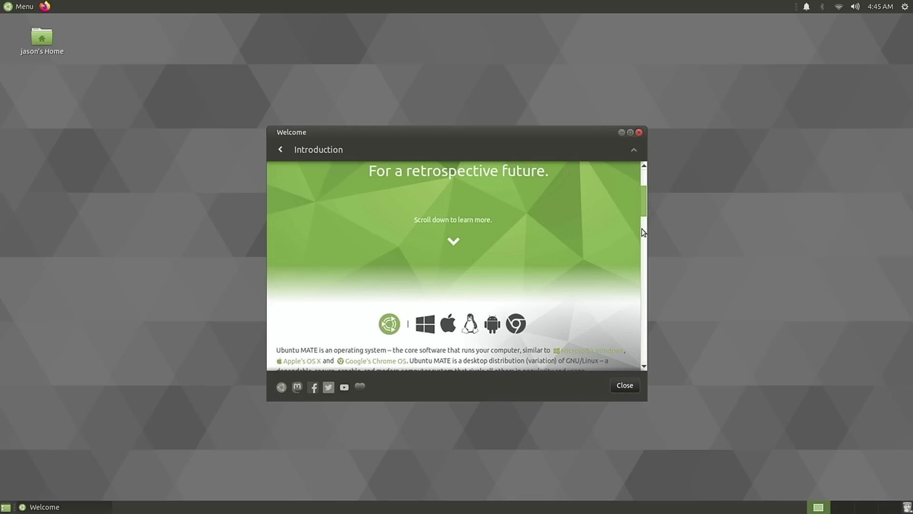
pyautogui.moveTo(643, 233); pyautogui.dragTo(632, 376)
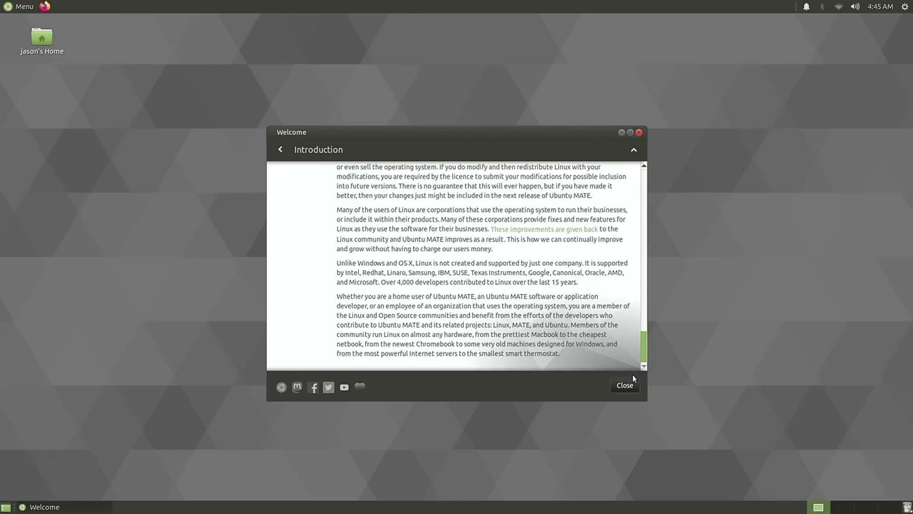
pyautogui.click(280, 150)
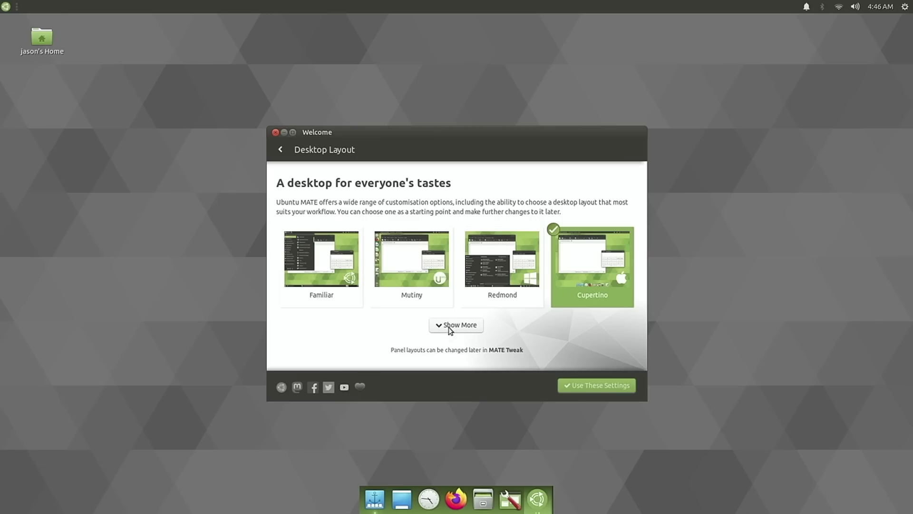
# Step: Show more desktop layouts and scroll down to the extra row of layouts
pyautogui.click(453, 325)
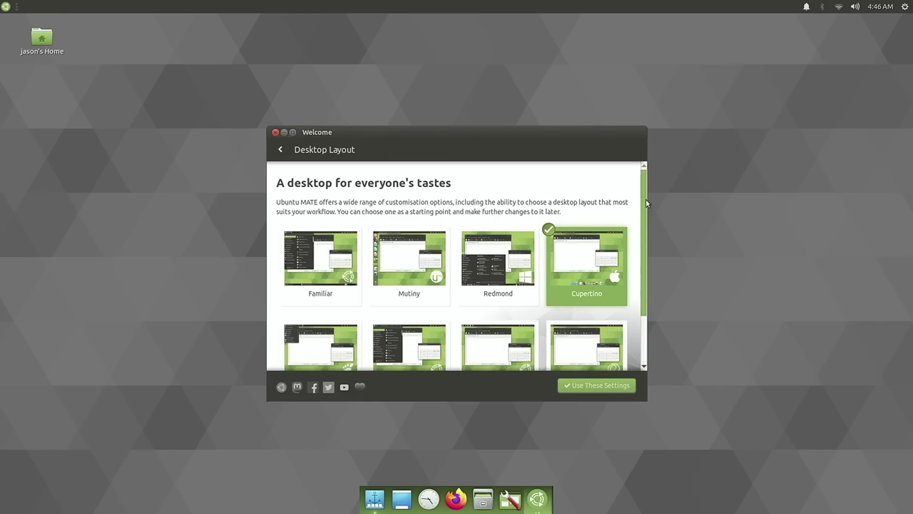
pyautogui.moveTo(645, 199); pyautogui.dragTo(660, 256)
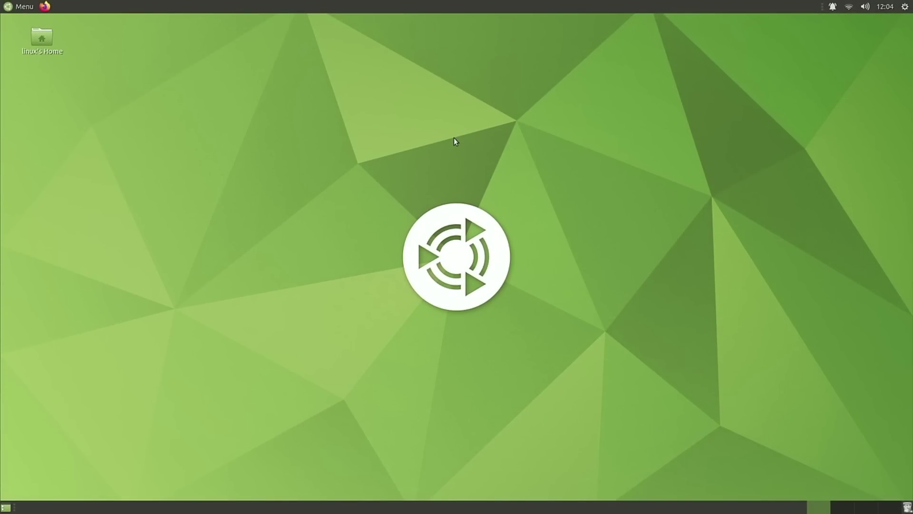
# Step: Launch Software Boutique through a 'softw' menu search and switch to searching applications for kdenlive
pyautogui.press('super')
pyautogui.write('software')
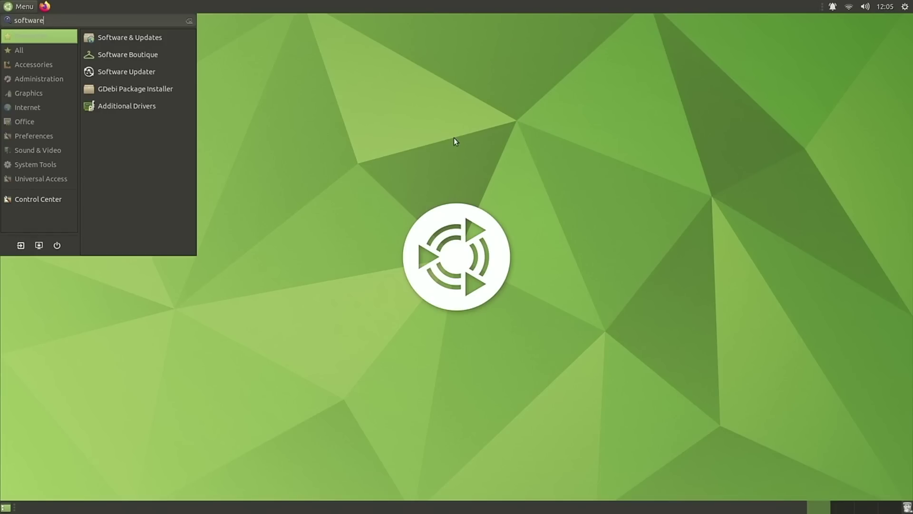
pyautogui.click(162, 54)
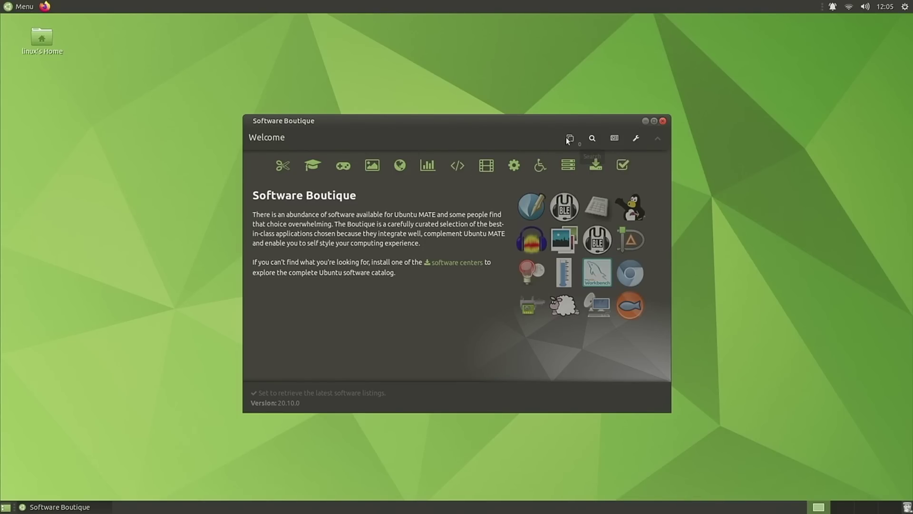
pyautogui.click(596, 139)
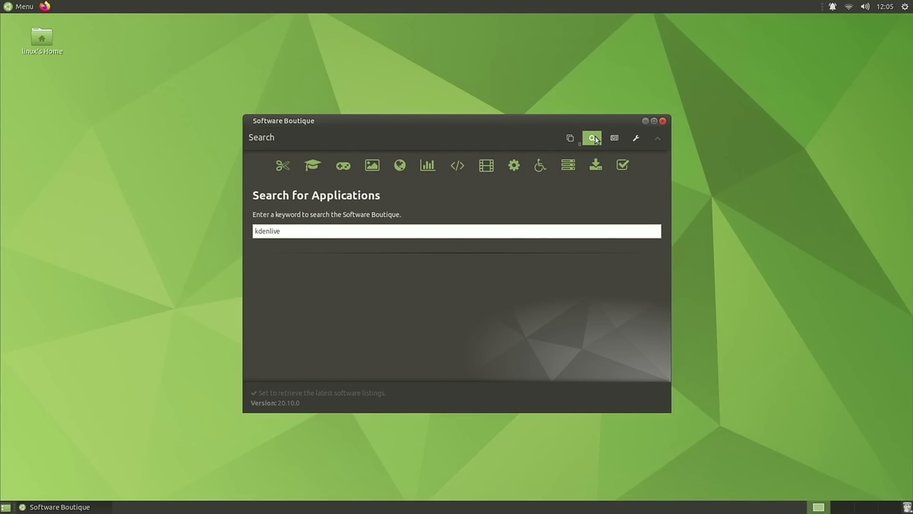
pyautogui.moveTo(461, 125); pyautogui.dragTo(471, 37)
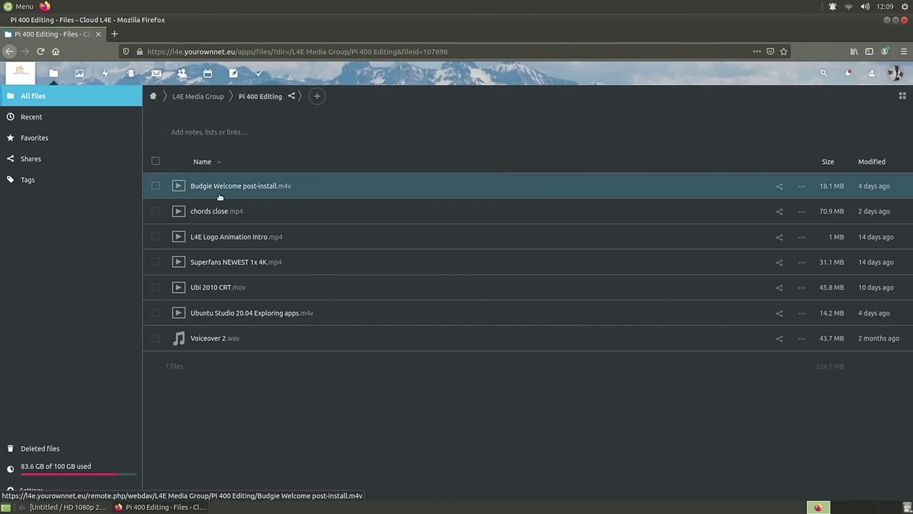
# Step: Select all seven files in the Pi 400 Editing folder and download them
pyautogui.click(155, 161)
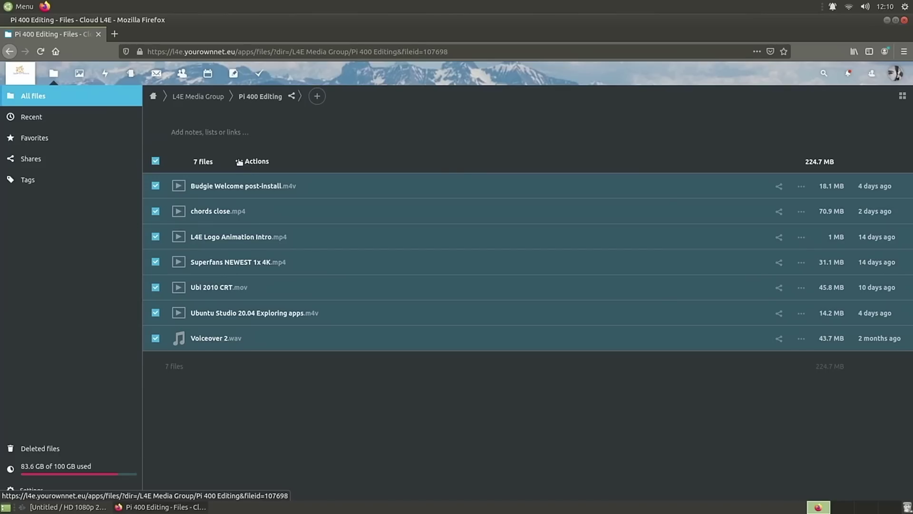
pyautogui.click(241, 162)
pyautogui.click(244, 202)
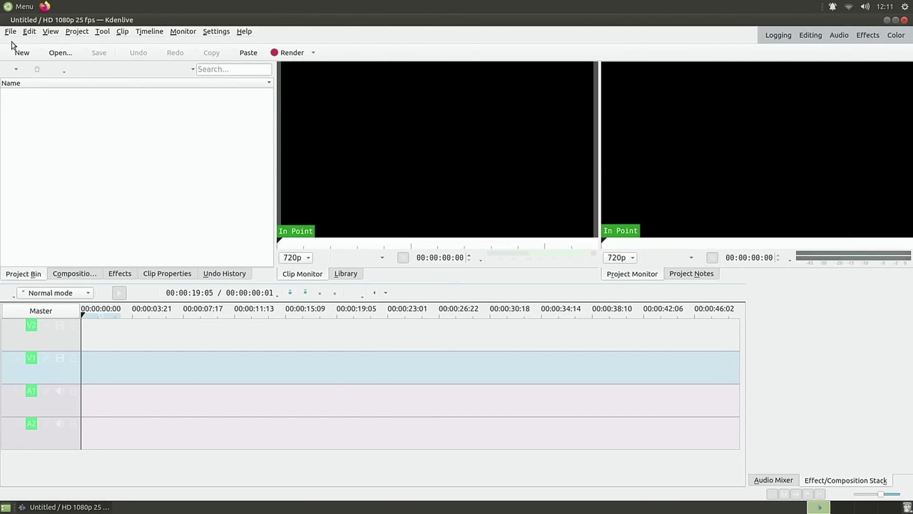
# Step: Switch the project profile to HD 1080p 30 fps in Project Settings and confirm the change
pyautogui.click(77, 31)
pyautogui.click(117, 211)
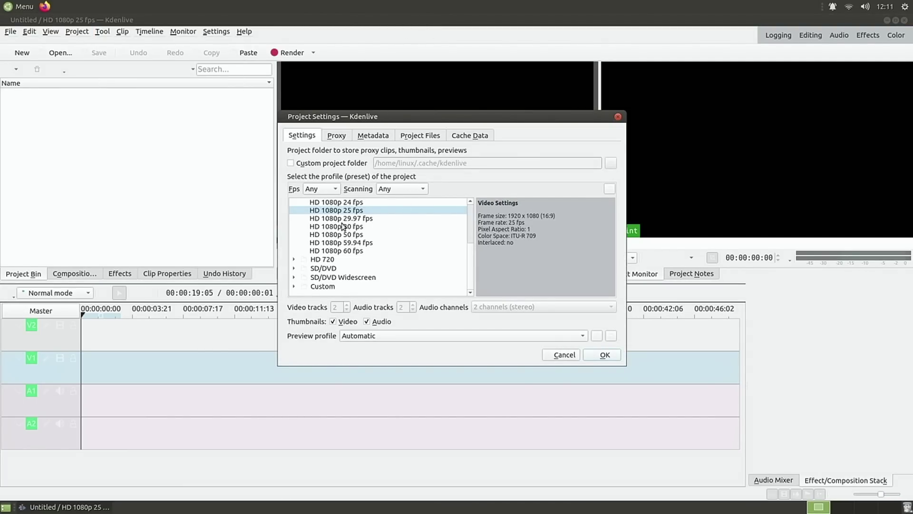
pyautogui.click(326, 230)
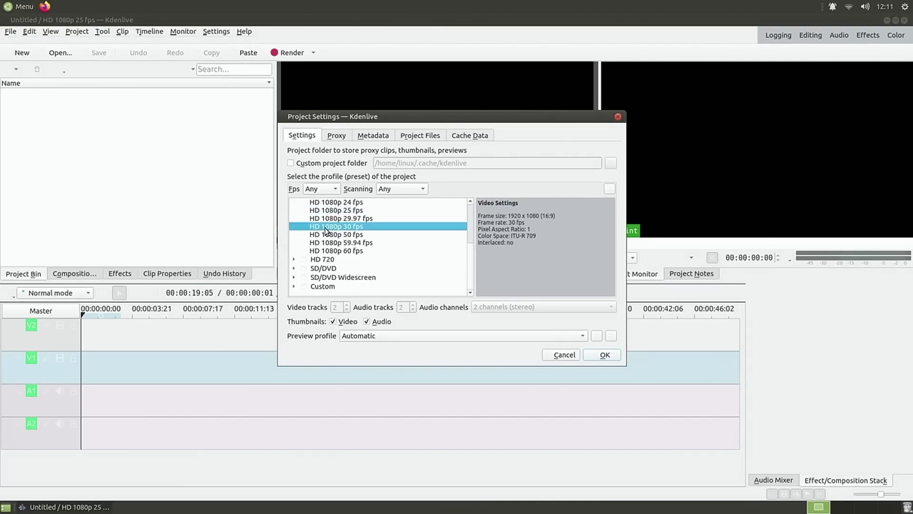
pyautogui.press('Return')
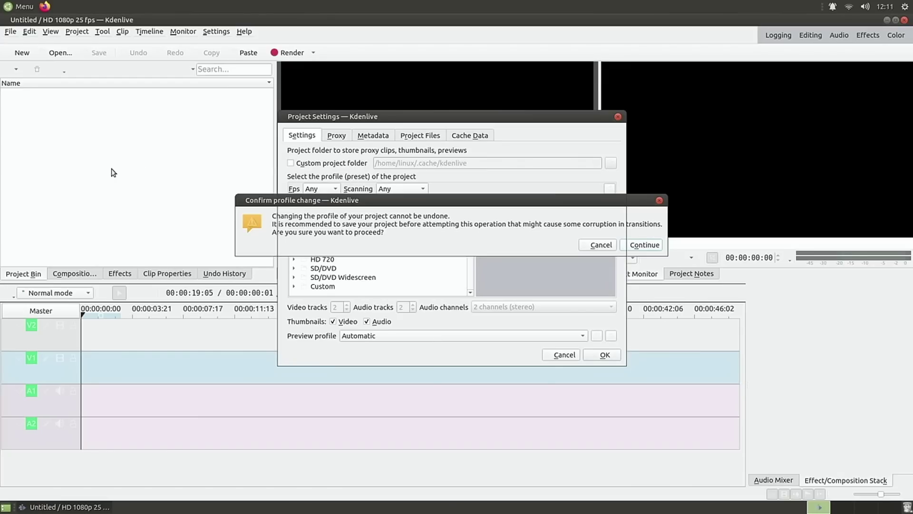
pyautogui.press('Return')
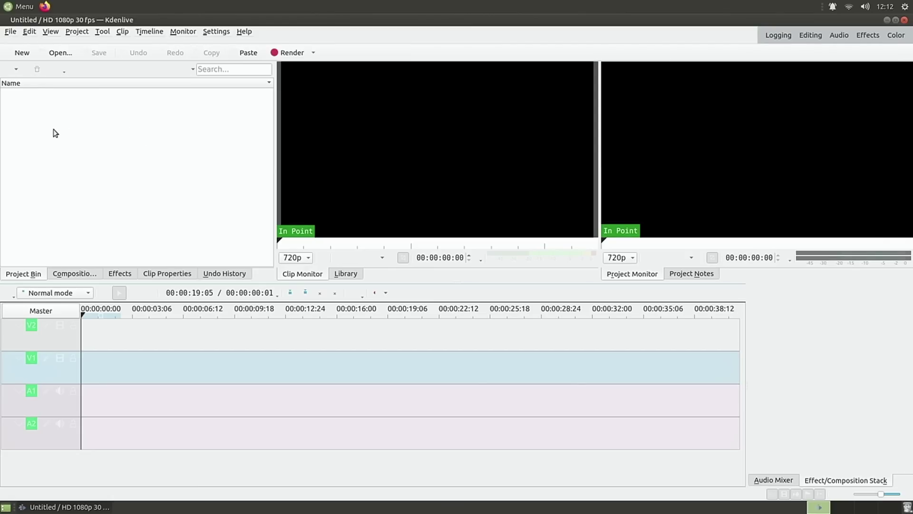
# Step: Import all seven files from Downloads/Pi 400 Editing into the Project Bin with Add Clip or Folder
pyautogui.rightClick(72, 117)
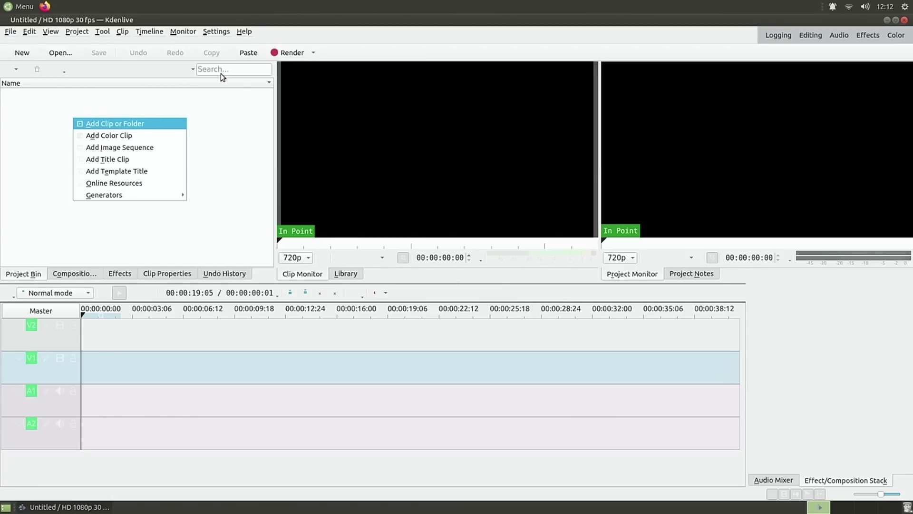
pyautogui.click(114, 123)
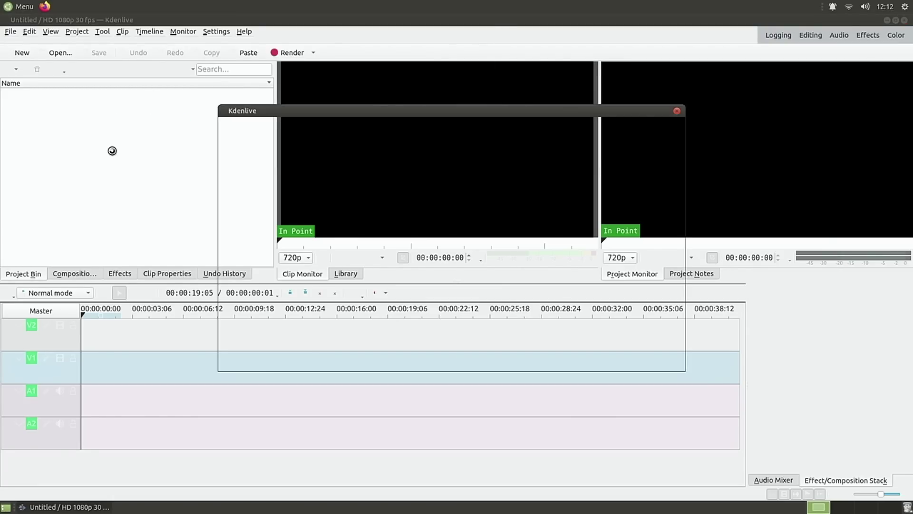
pyautogui.click(263, 175)
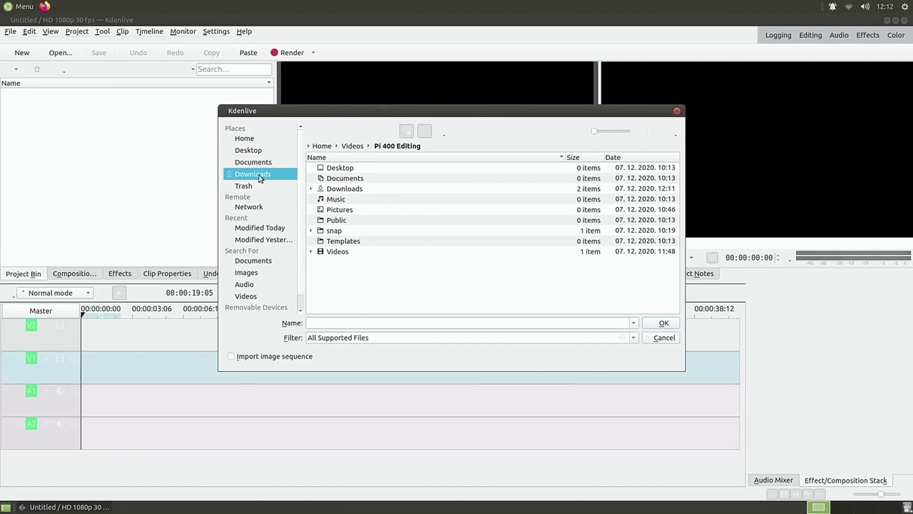
pyautogui.doubleClick(342, 169)
pyautogui.click(347, 169)
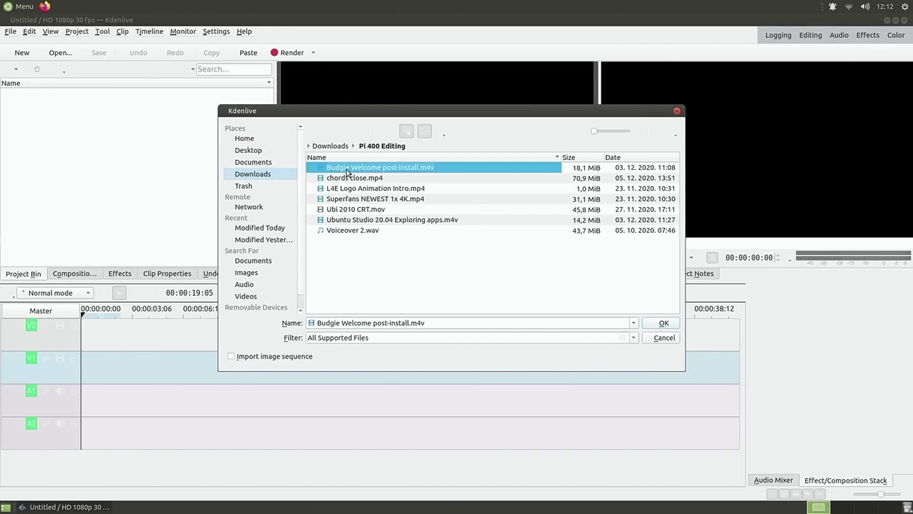
pyautogui.keyDown('shift'); pyautogui.click(341, 230); pyautogui.keyUp('shift')
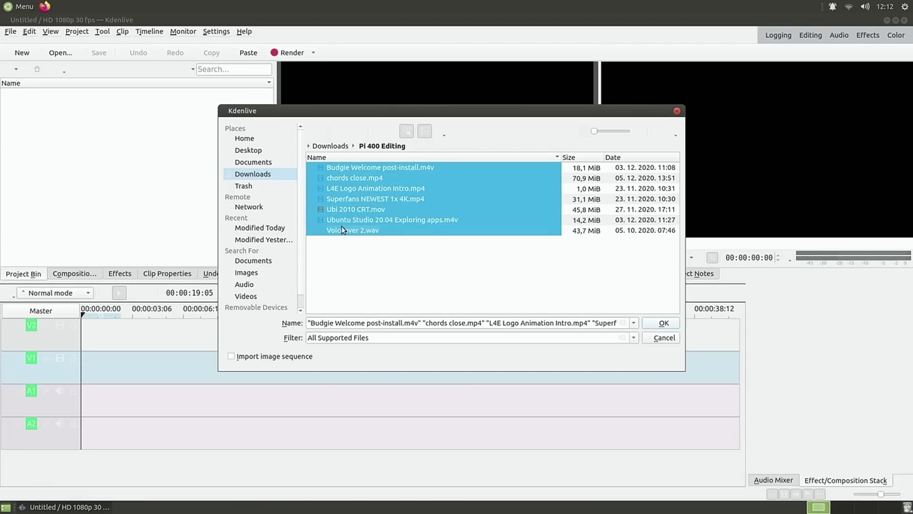
pyautogui.click(664, 323)
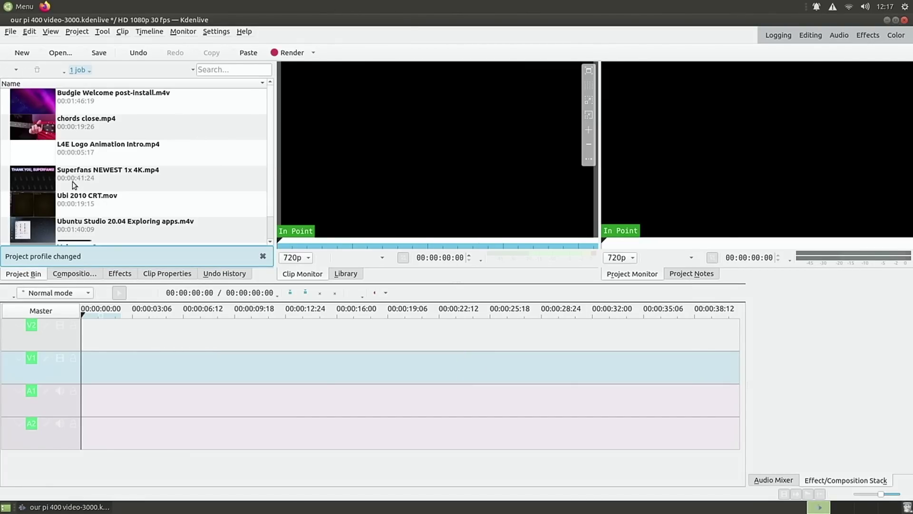
# Step: Place L4E Logo Animation Intro.mp4 at the start of V1/A1 and play it back
pyautogui.click(56, 163)
pyautogui.moveTo(57, 163); pyautogui.dragTo(81, 385)
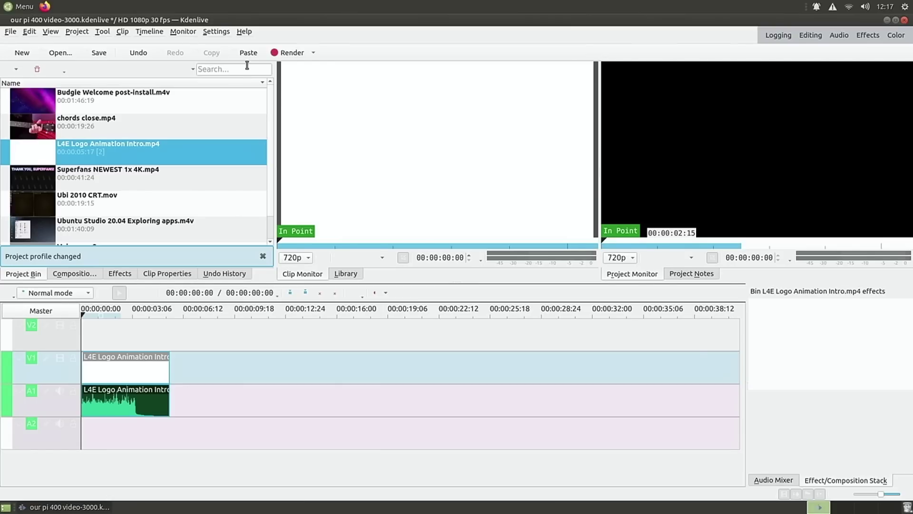
pyautogui.click(110, 311)
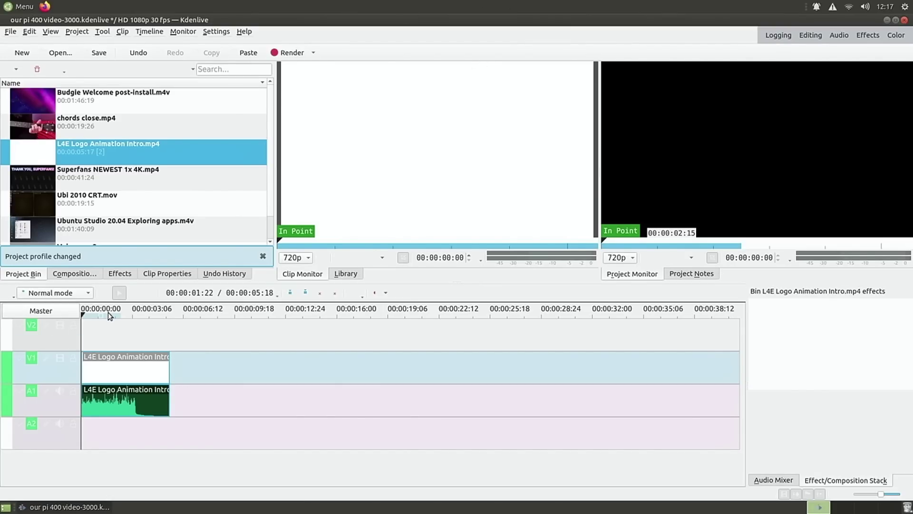
pyautogui.press('space')
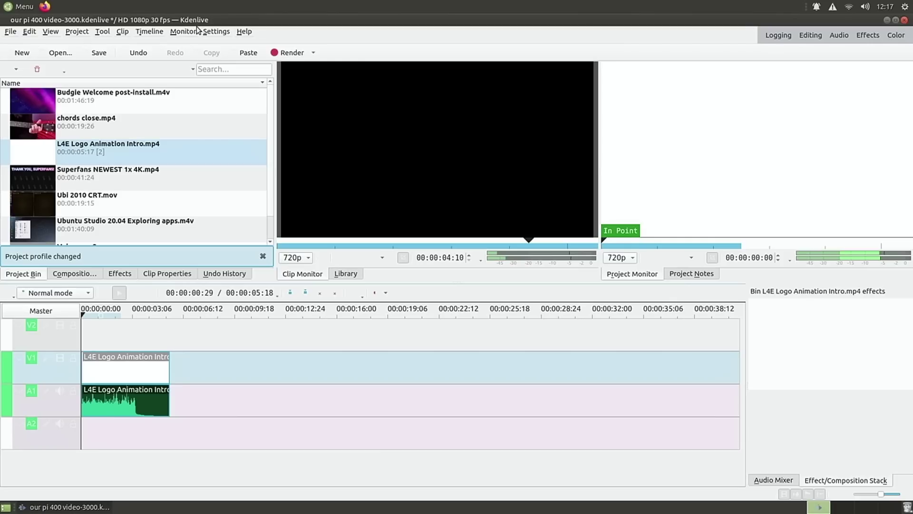
# Step: Enable proxy clips for videos larger than 720 pixels in Configure Kdenlive and apply the settings
pyautogui.click(215, 32)
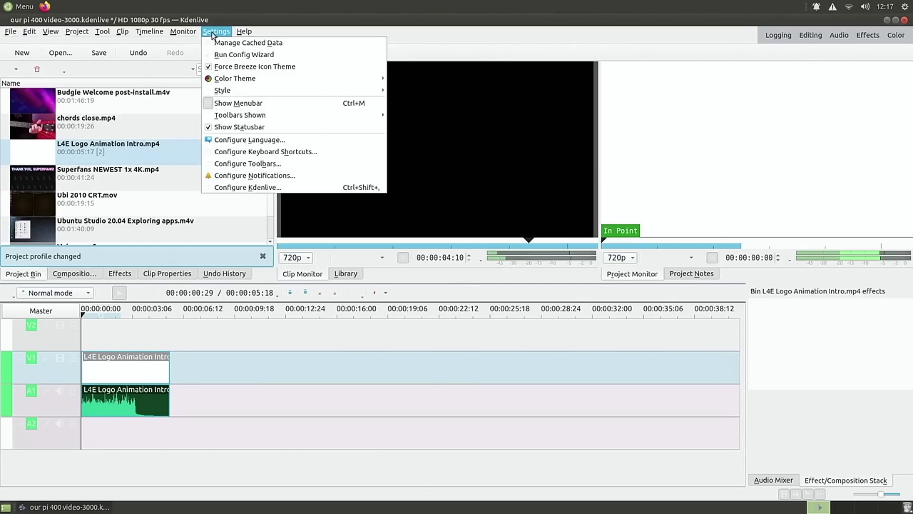
pyautogui.click(228, 186)
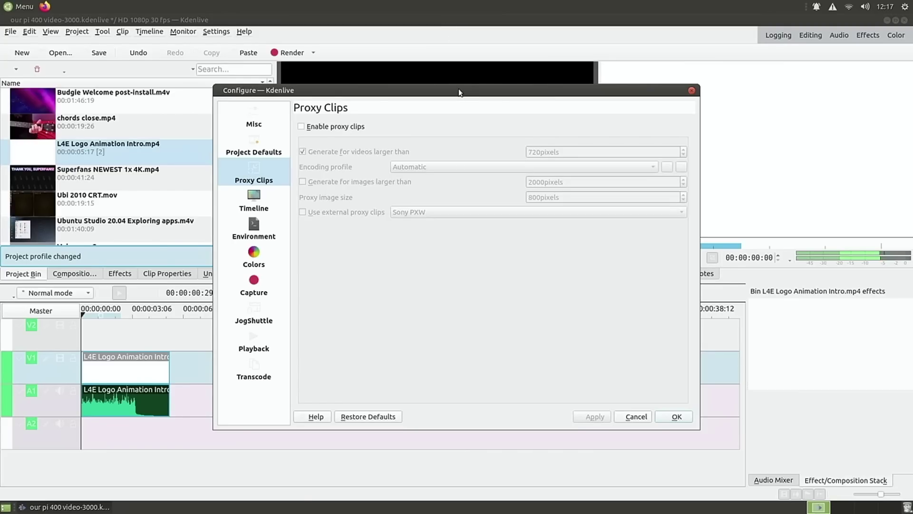
pyautogui.moveTo(460, 92); pyautogui.dragTo(465, 59)
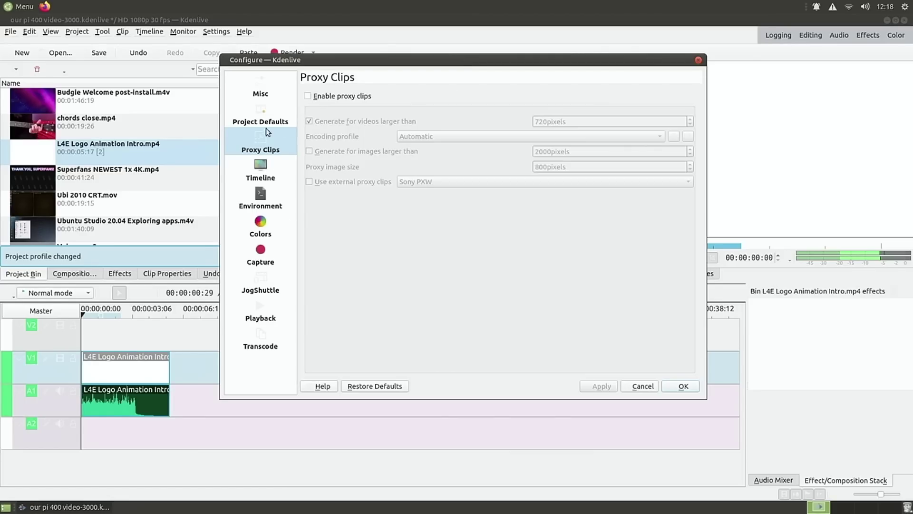
pyautogui.click(255, 150)
pyautogui.click(308, 96)
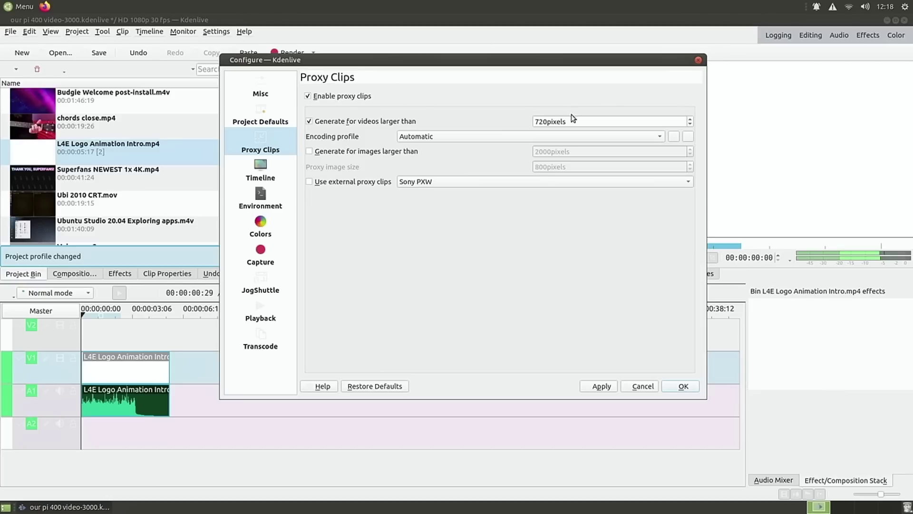
pyautogui.click(600, 386)
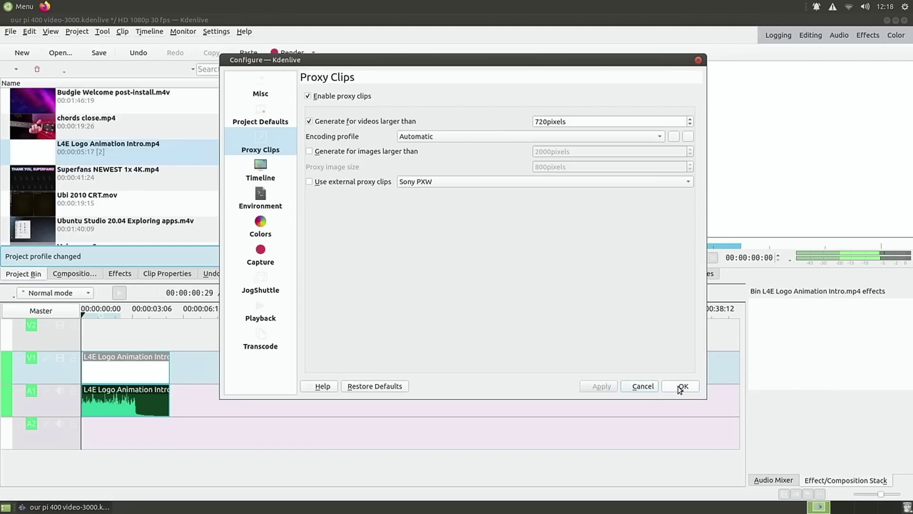
pyautogui.click(683, 385)
pyautogui.click(122, 31)
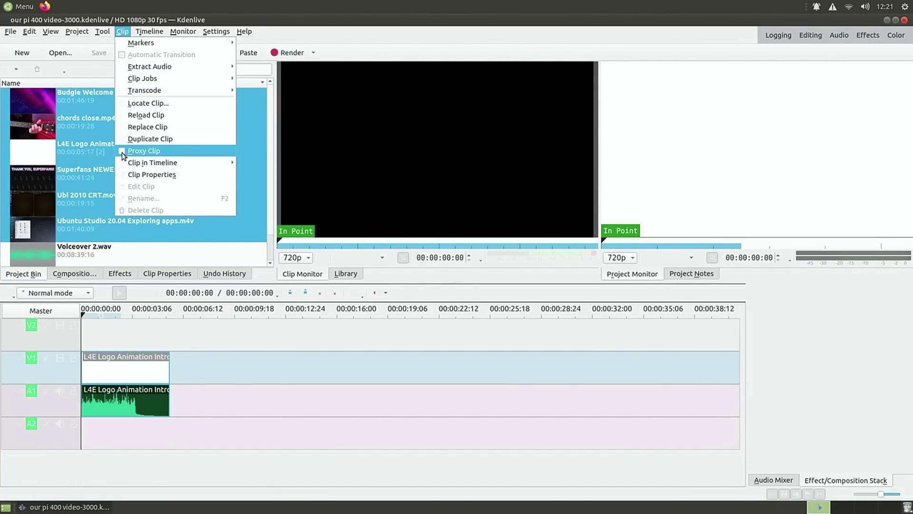
# Step: Generate proxies for the selected bin clips, preview chords close.mp4, and place the L4E intro on the timeline
pyautogui.click(142, 151)
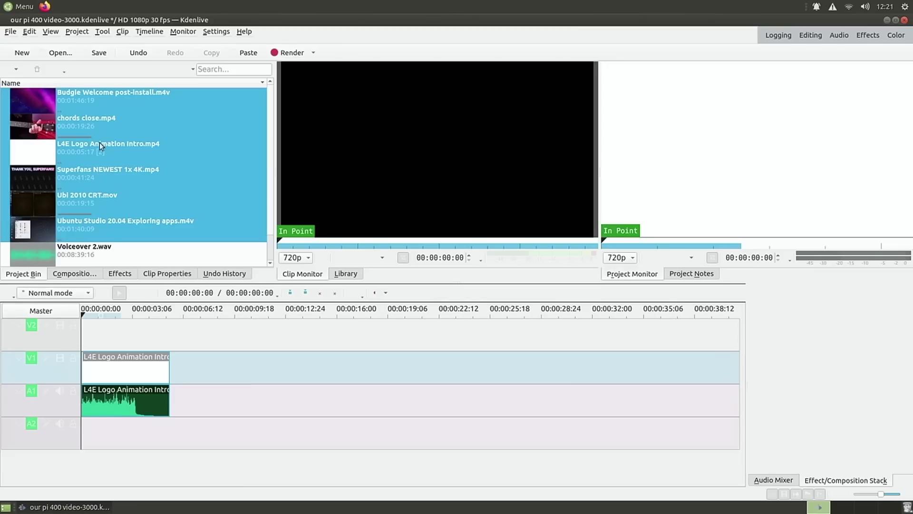
pyautogui.click(100, 121)
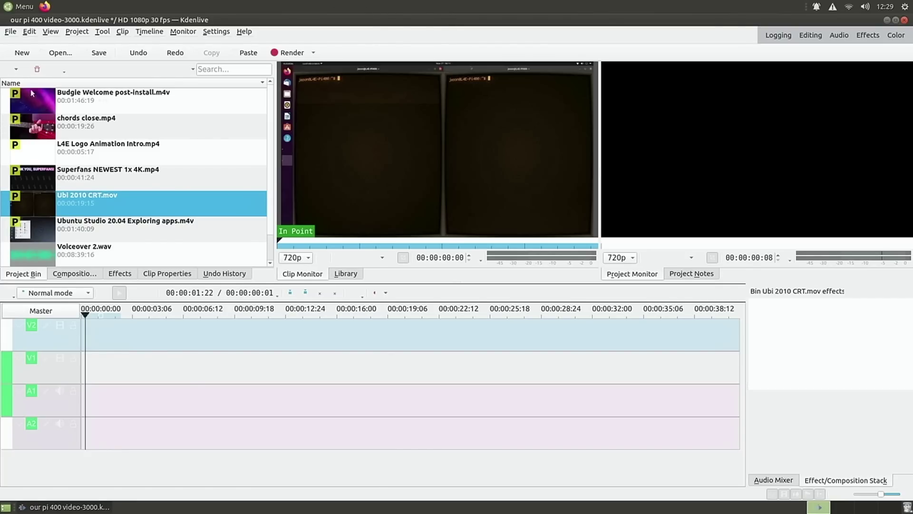
pyautogui.moveTo(93, 211)
pyautogui.click(141, 121)
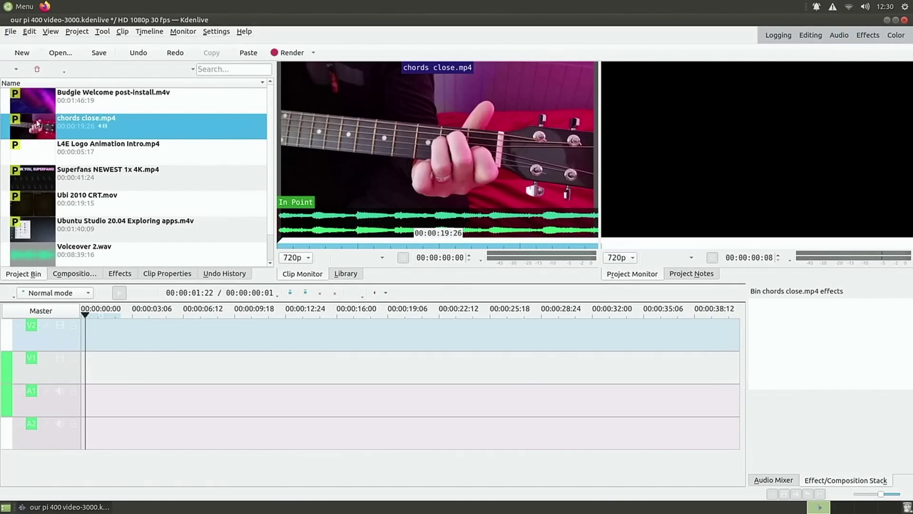
pyautogui.moveTo(48, 153); pyautogui.dragTo(85, 374)
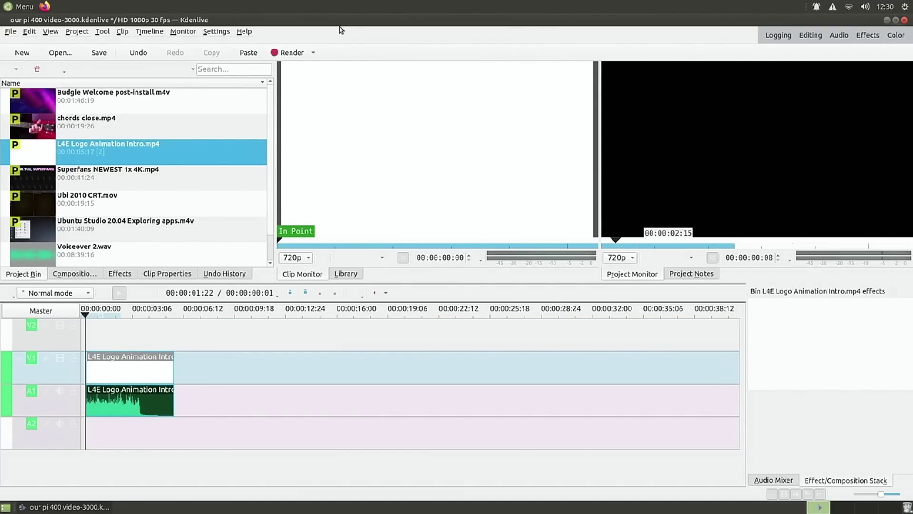
# Step: Rewind the timeline and play the logo intro from the start to preview it
pyautogui.click(122, 318)
pyautogui.moveTo(123, 322); pyautogui.dragTo(76, 320)
pyautogui.press('space')
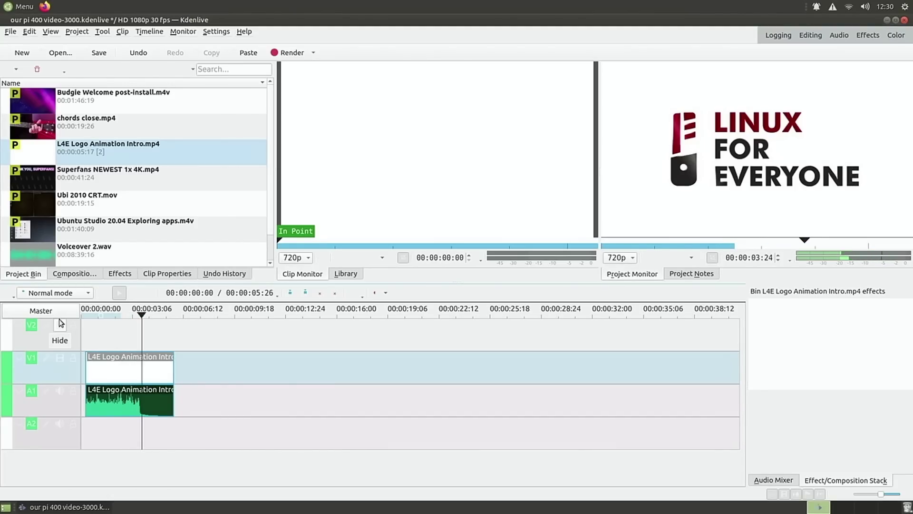
pyautogui.click(40, 200)
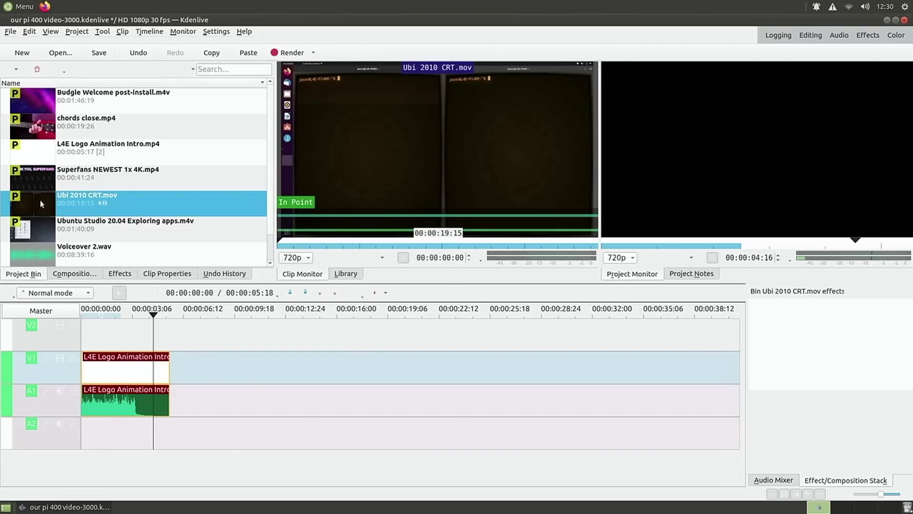
# Step: Place Ubi 2010 CRT.mov right after the logo intro and scrub ahead to the cut point
pyautogui.moveTo(40, 200); pyautogui.dragTo(182, 371)
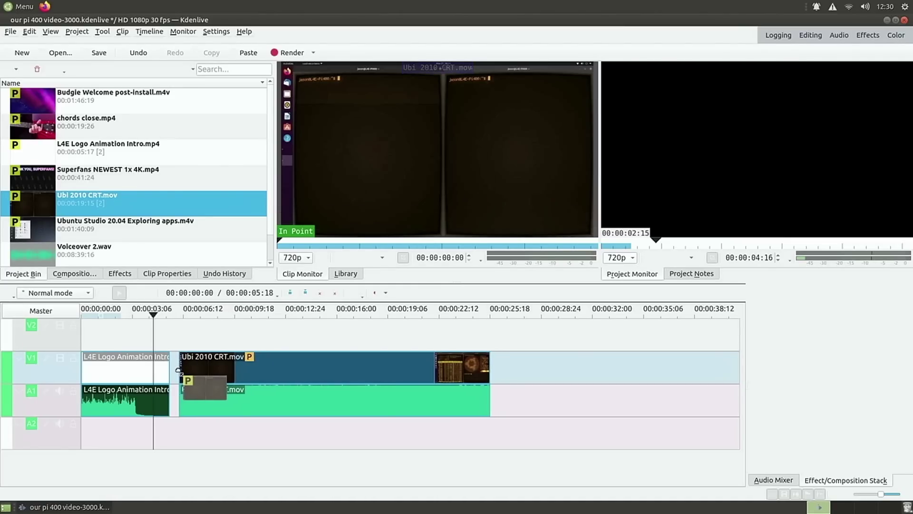
pyautogui.moveTo(179, 370); pyautogui.dragTo(170, 370)
pyautogui.click(210, 312)
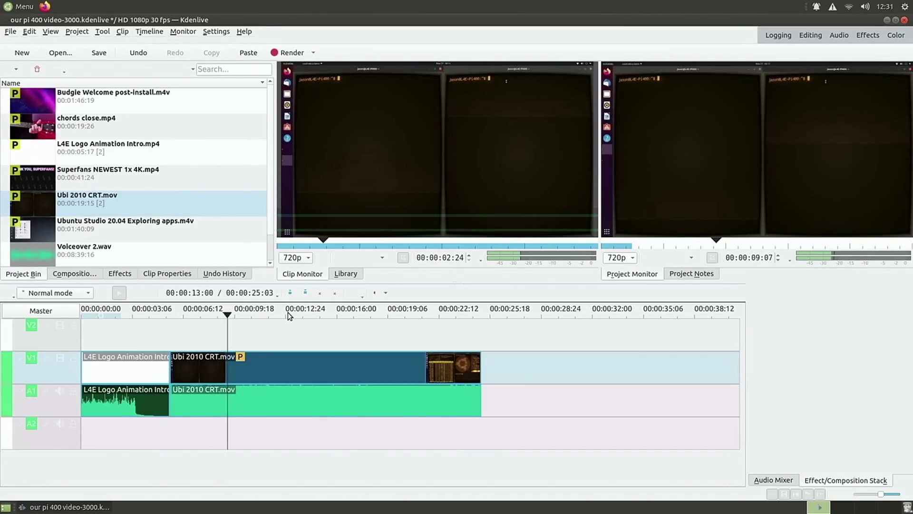
pyautogui.moveTo(230, 318); pyautogui.dragTo(345, 295)
# Step: Split the CRT clip with Shift+R, delete its first part, and close the gap after the logo
pyautogui.click(369, 360)
pyautogui.hotkey('shift', 'r')
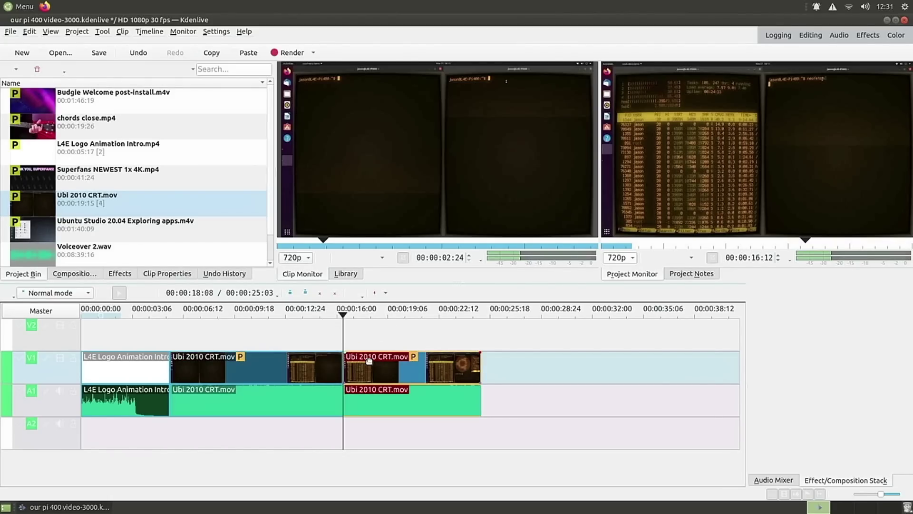
pyautogui.click(275, 370)
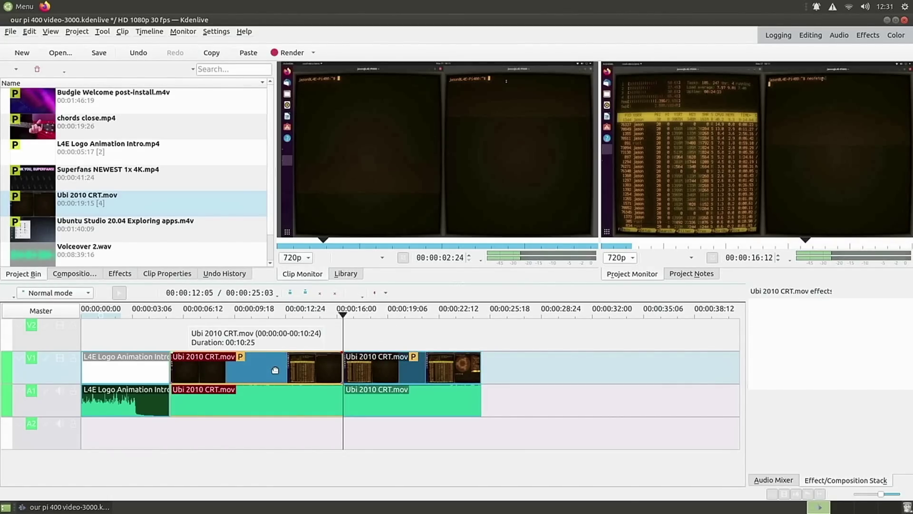
pyautogui.press('Delete')
pyautogui.moveTo(390, 362); pyautogui.dragTo(224, 413)
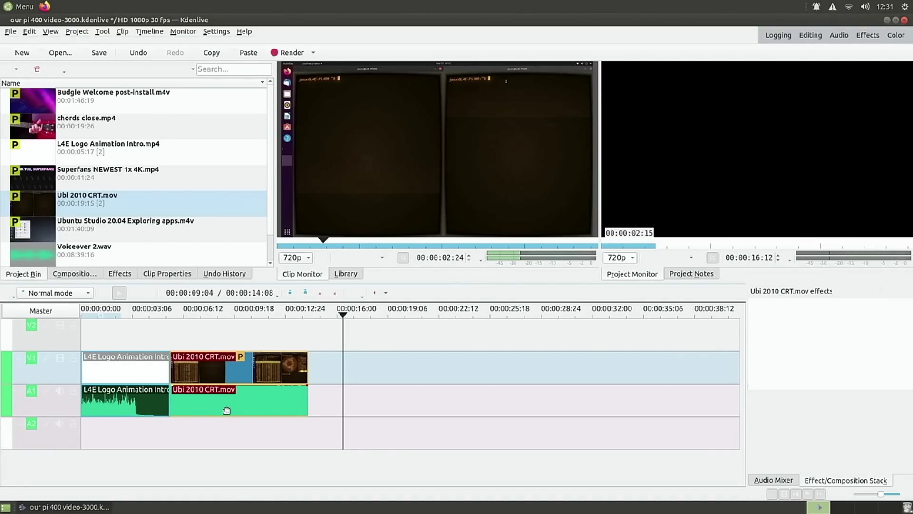
# Step: Ungroup the CRT clip, delete its A1 audio, and drop Voiceover 2.wav onto track A2
pyautogui.rightClick(233, 359)
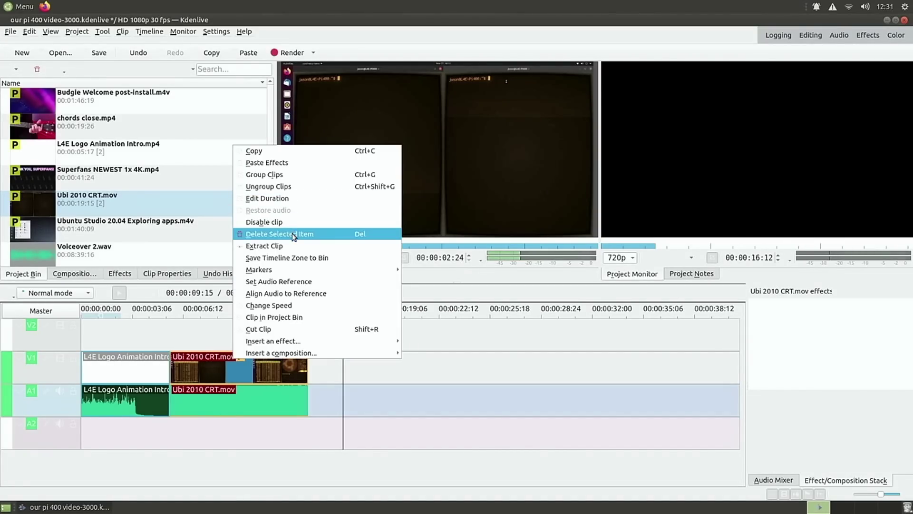
pyautogui.click(293, 186)
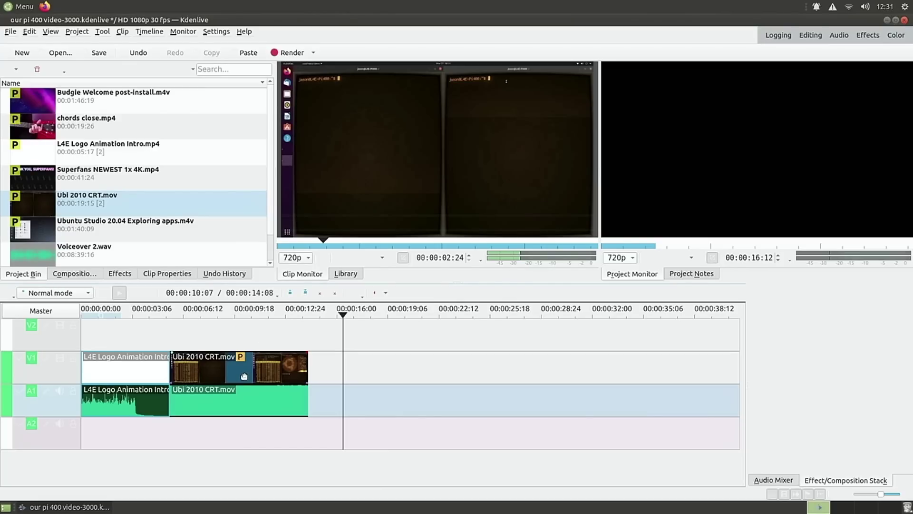
pyautogui.press('Delete')
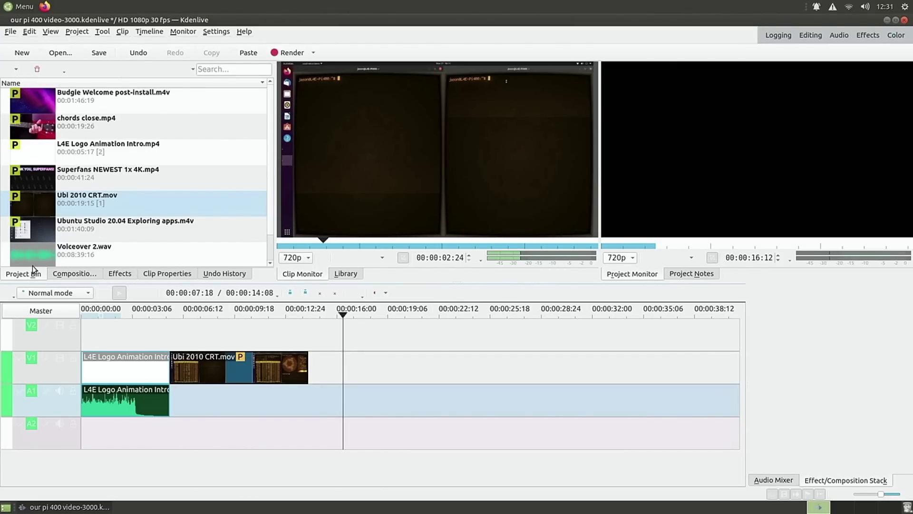
pyautogui.moveTo(33, 255); pyautogui.dragTo(105, 434)
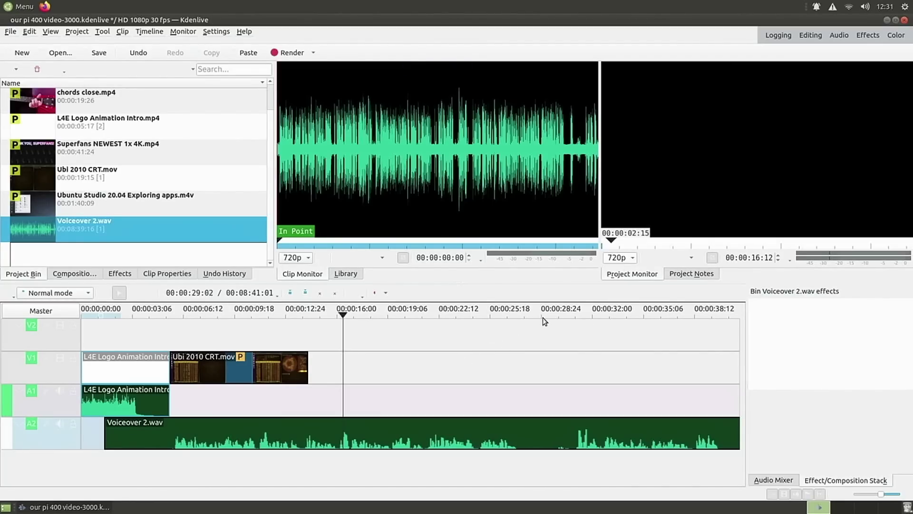
# Step: Split Voiceover 2.wav around 30 s, delete the first piece, and slide the rest to start a few seconds in
pyautogui.moveTo(541, 320); pyautogui.dragTo(577, 315)
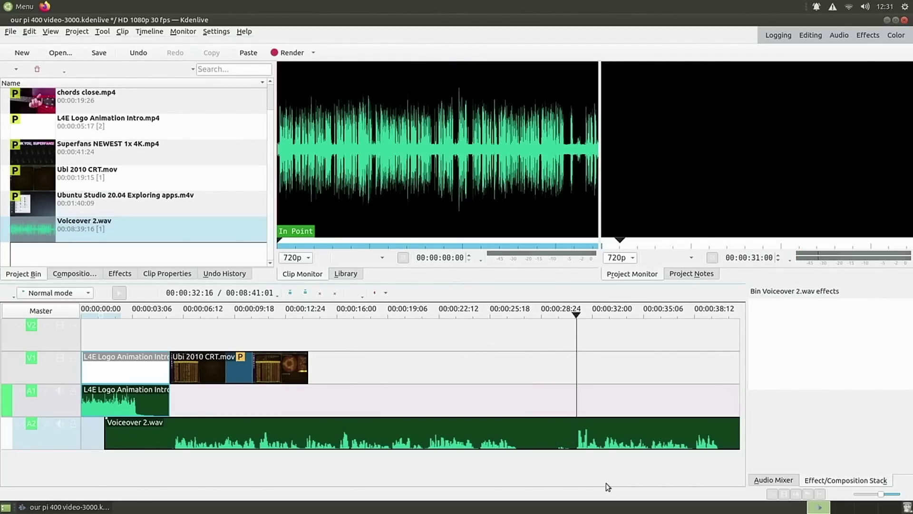
pyautogui.click(600, 440)
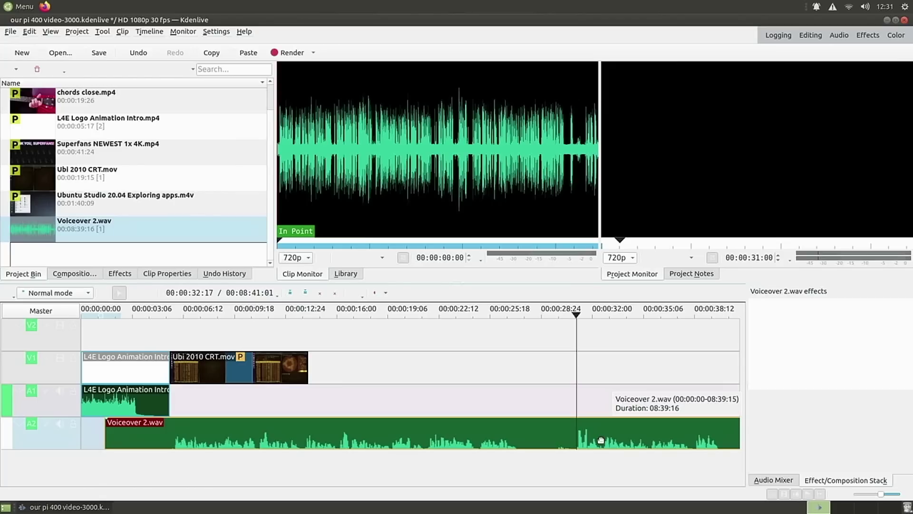
pyautogui.hotkey('shift', 'r')
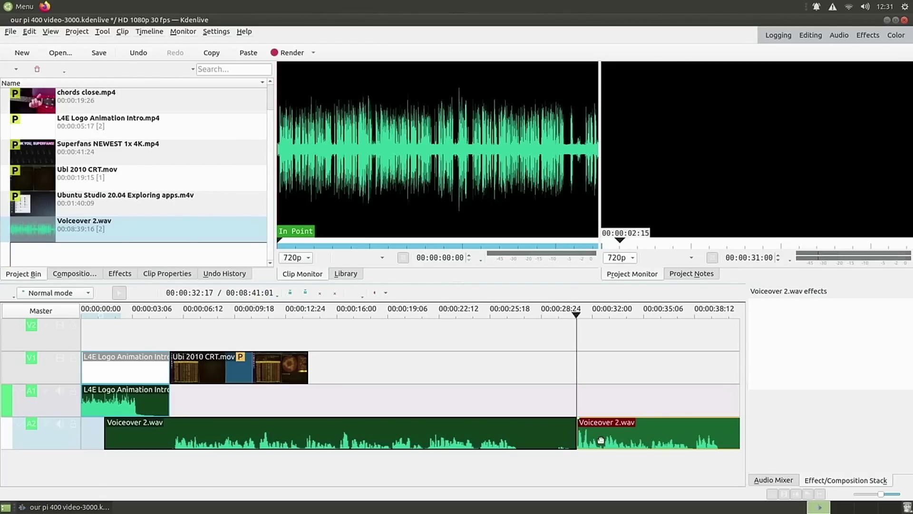
pyautogui.click(539, 431)
pyautogui.press('Delete')
pyautogui.moveTo(622, 425); pyautogui.dragTo(186, 461)
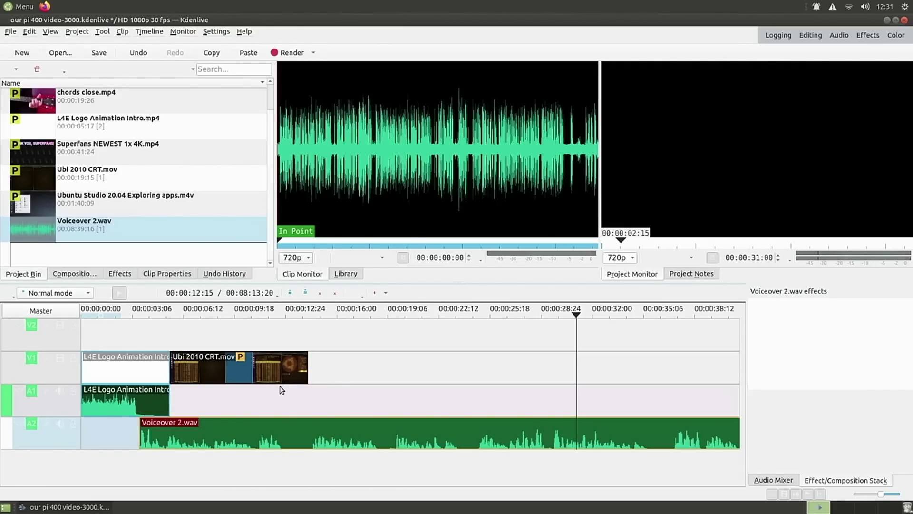
# Step: Move Ubi 2010 CRT.mov to V2 and snap its start to the playhead near 00:00:04:06
pyautogui.moveTo(187, 370); pyautogui.dragTo(188, 343)
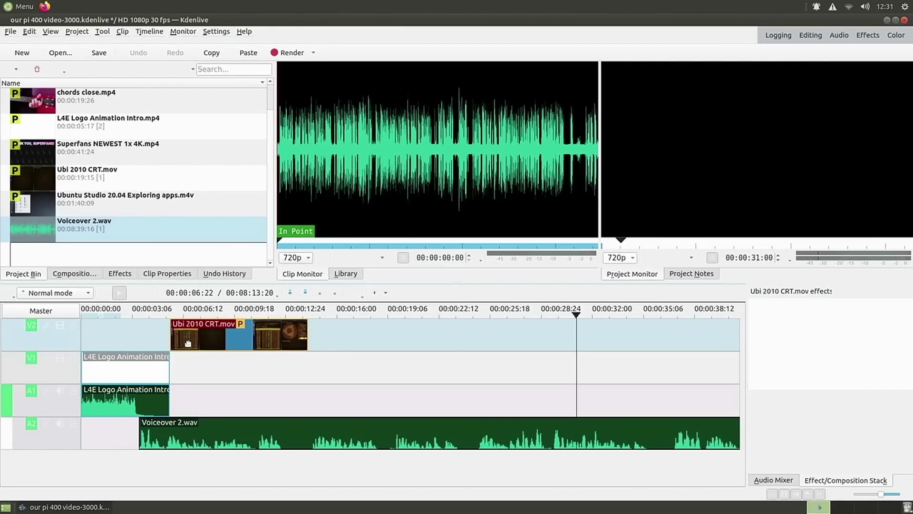
pyautogui.click(146, 316)
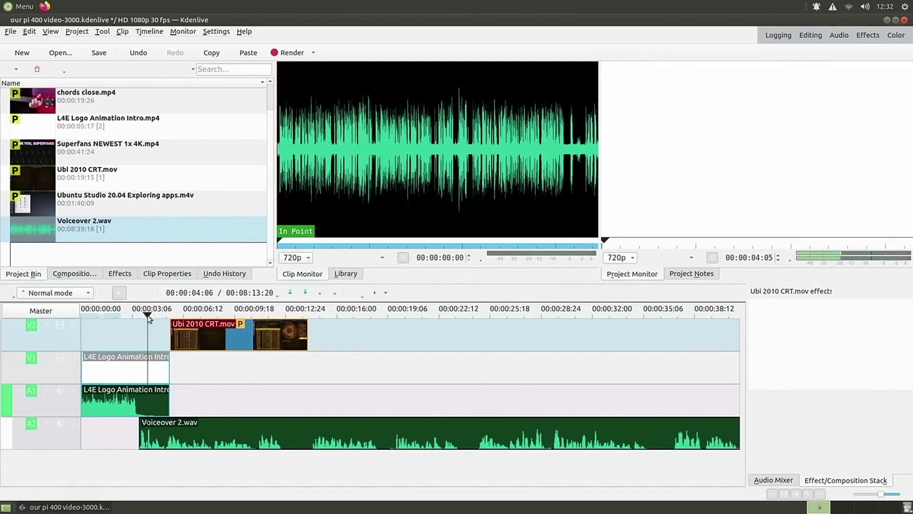
pyautogui.moveTo(149, 318); pyautogui.dragTo(150, 319)
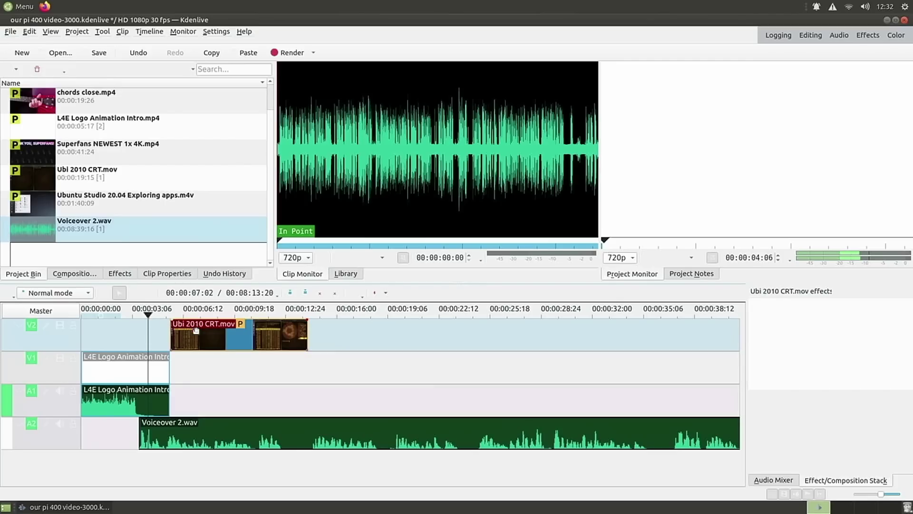
pyautogui.moveTo(203, 334); pyautogui.dragTo(188, 332)
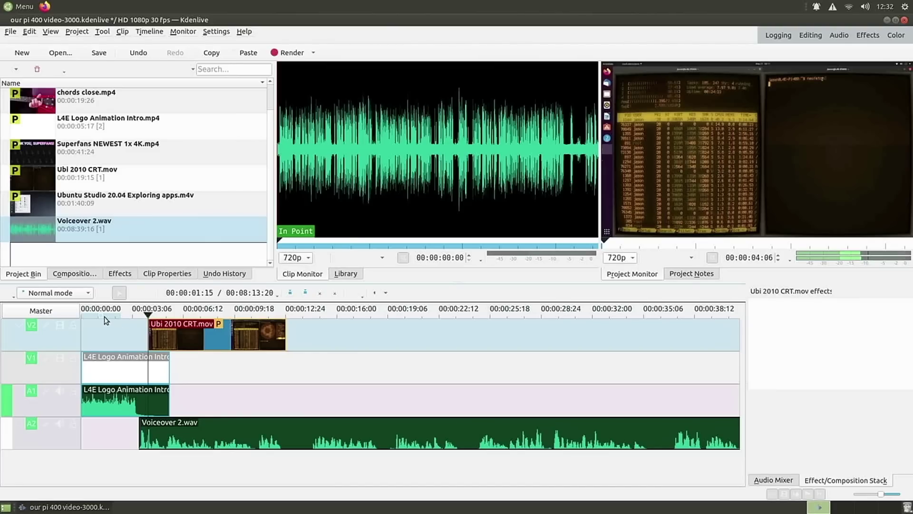
pyautogui.moveTo(105, 317); pyautogui.dragTo(51, 316)
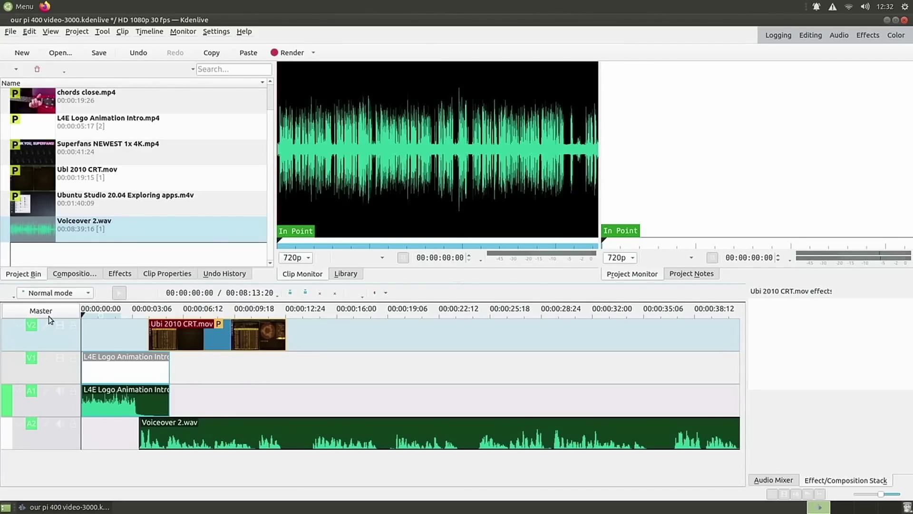
# Step: Play the assembled edit from the start, rewind, and step through bin clips from Superfans NEWEST 1x 4K.mp4
pyautogui.press('space')
pyautogui.moveTo(72, 228); pyautogui.dragTo(235, 90)
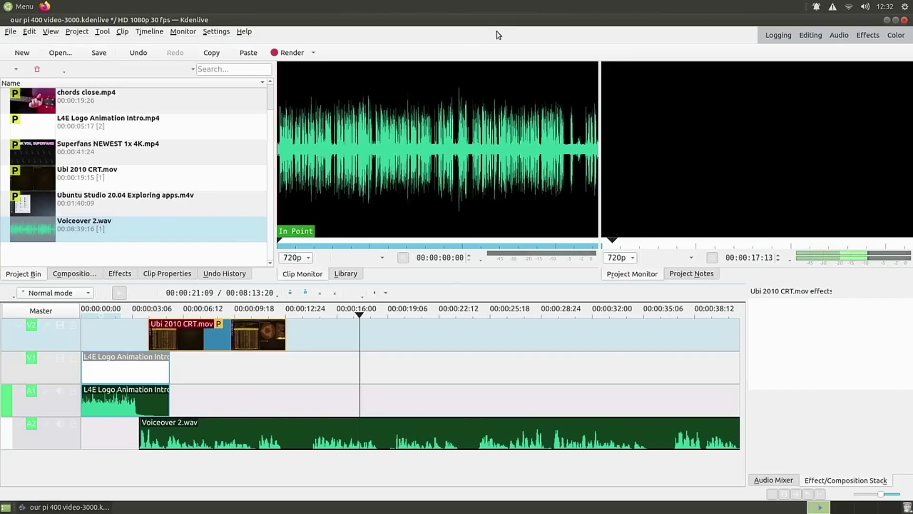
pyautogui.moveTo(353, 319); pyautogui.dragTo(58, 329)
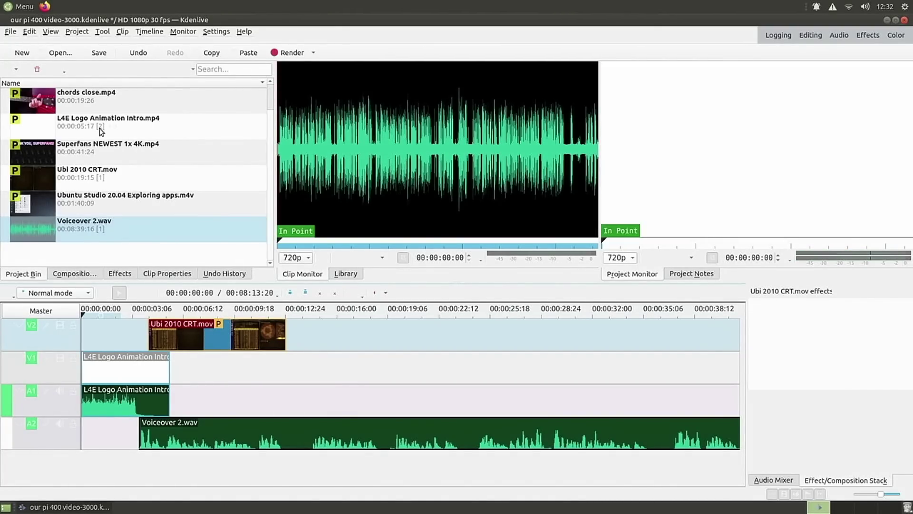
pyautogui.press('Up')
pyautogui.press('Up')
pyautogui.press('Up')
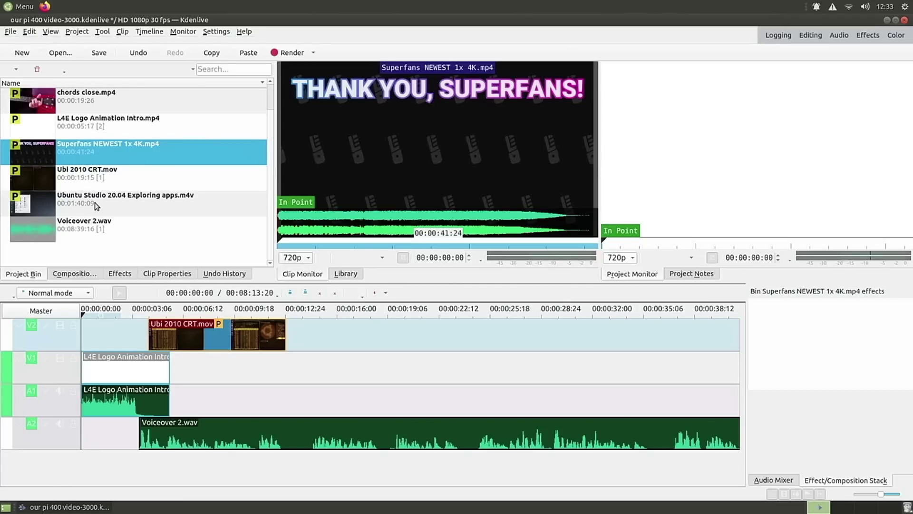
pyautogui.press('Down')
pyautogui.press('Down')
# Step: Add Budgie Welcome post-install.m4v to V2 after the Ubi clip and set the playhead near one minute
pyautogui.scroll(1, 114, 203)
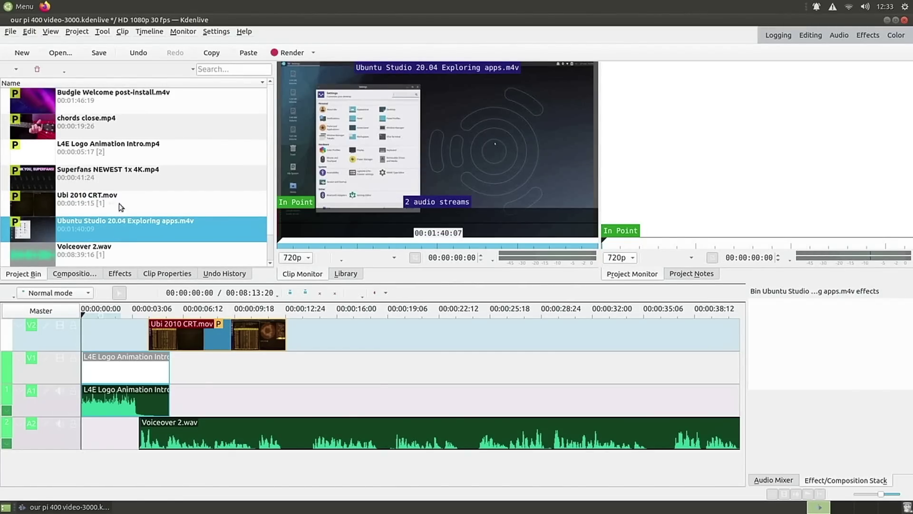
pyautogui.moveTo(55, 101); pyautogui.dragTo(288, 333)
pyautogui.click(366, 311)
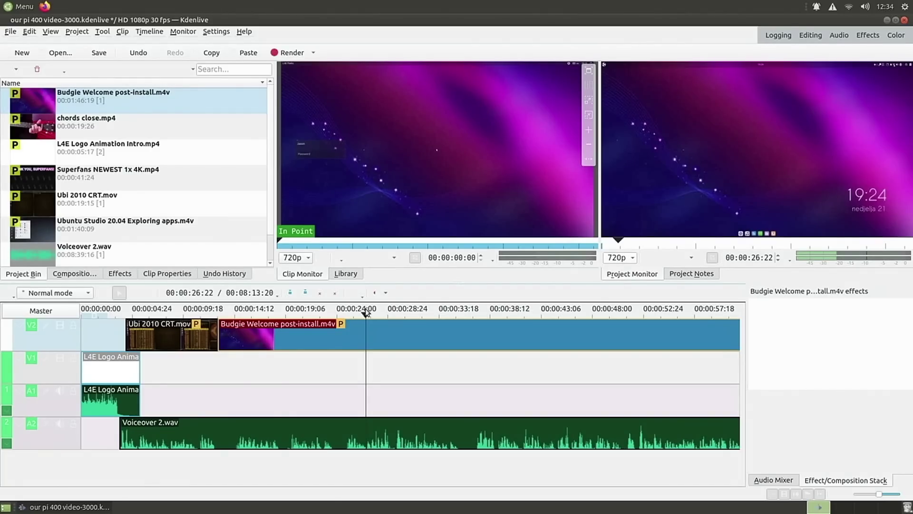
pyautogui.moveTo(366, 314); pyautogui.dragTo(596, 313)
# Step: Split Voiceover 2.wav and the Budgie clip at the playhead and delete both tails
pyautogui.click(583, 431)
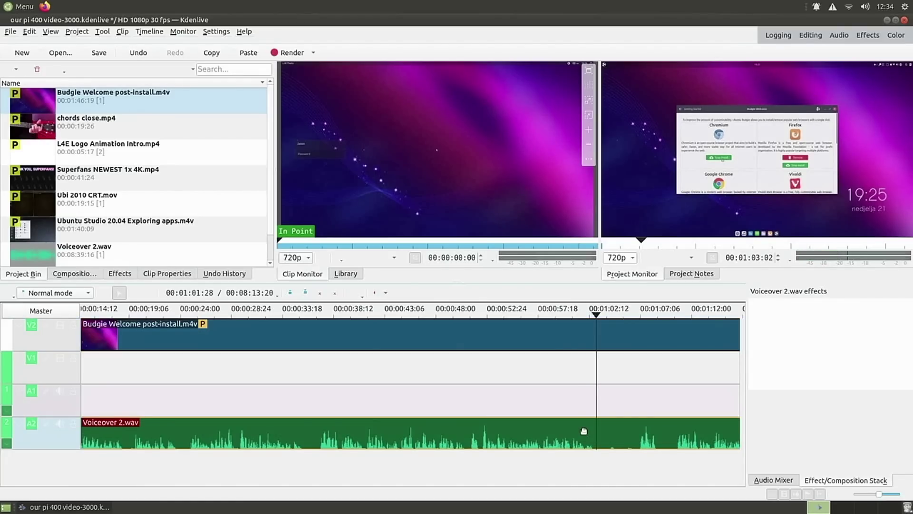
pyautogui.hotkey('shift', 'r')
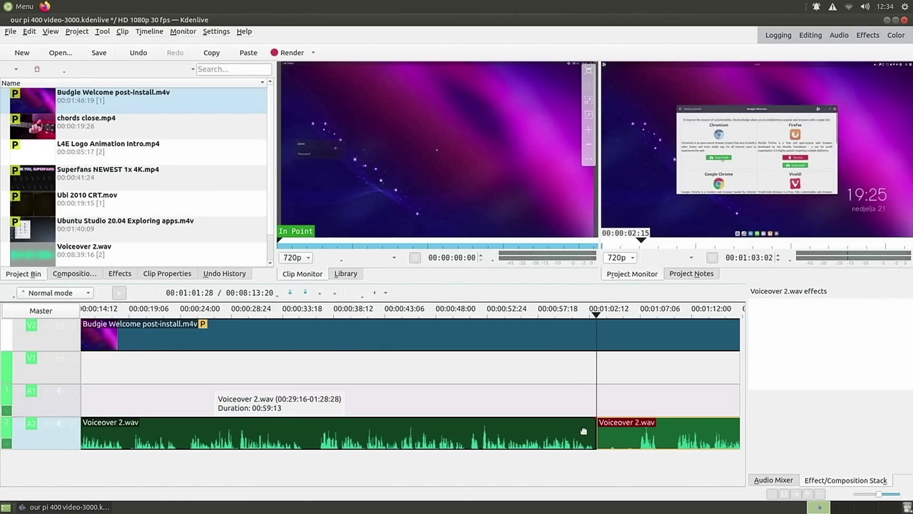
pyautogui.press('Delete')
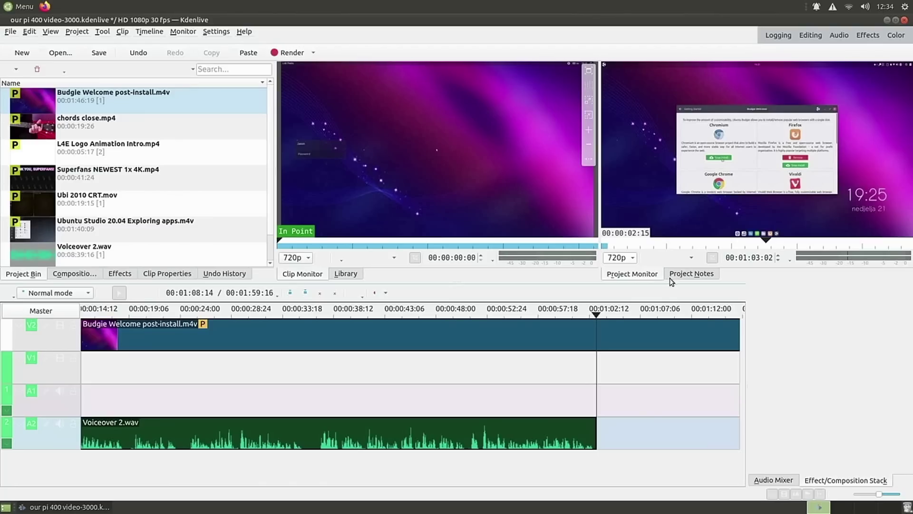
pyautogui.click(611, 333)
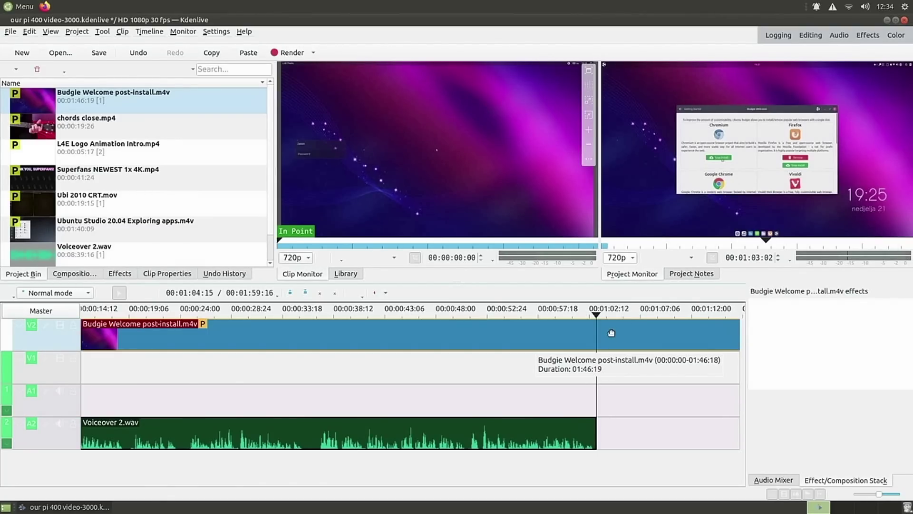
pyautogui.hotkey('shift', 'r')
pyautogui.press('Delete')
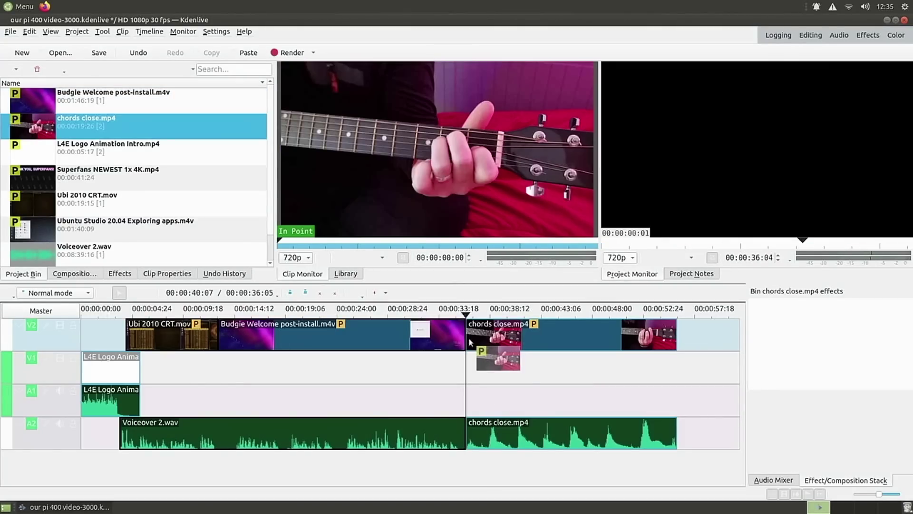
# Step: Add chords close.mp4 after the Budgie clip, replay from just before it, and select it
pyautogui.moveTo(470, 341); pyautogui.dragTo(468, 339)
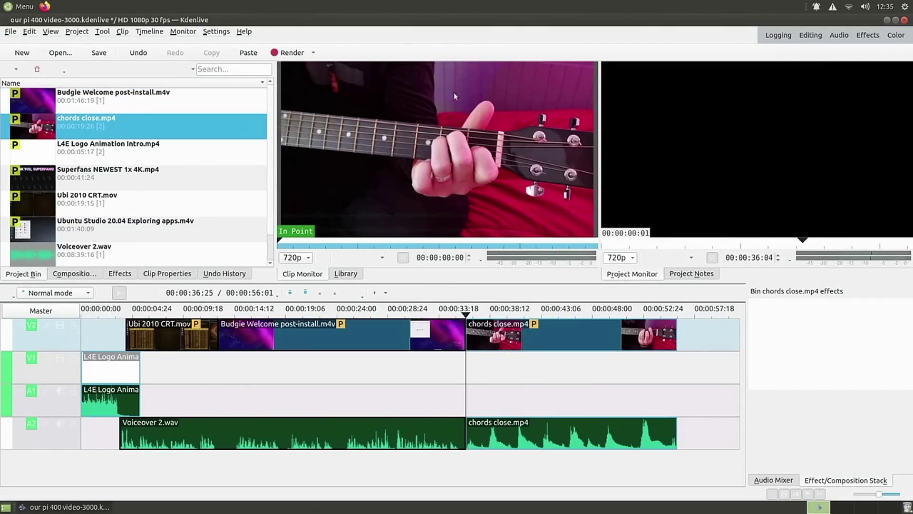
pyautogui.click(455, 314)
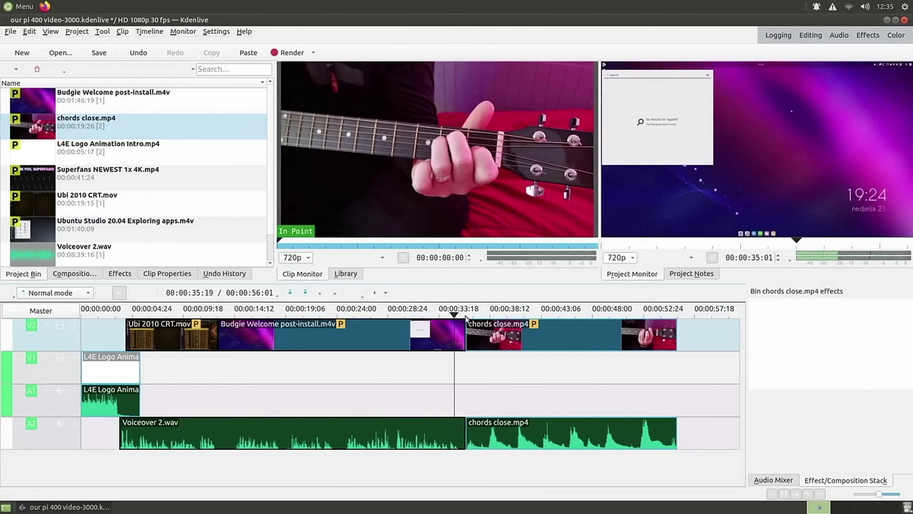
pyautogui.press('space')
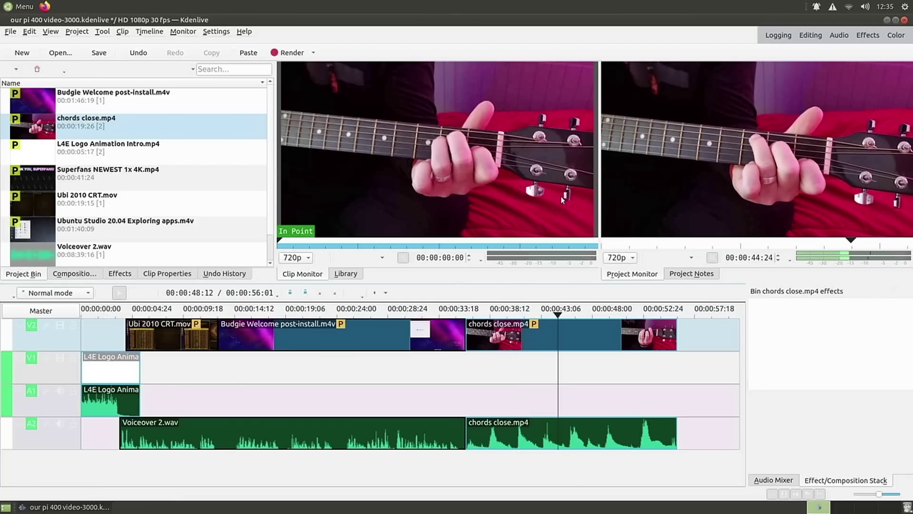
pyautogui.click(577, 328)
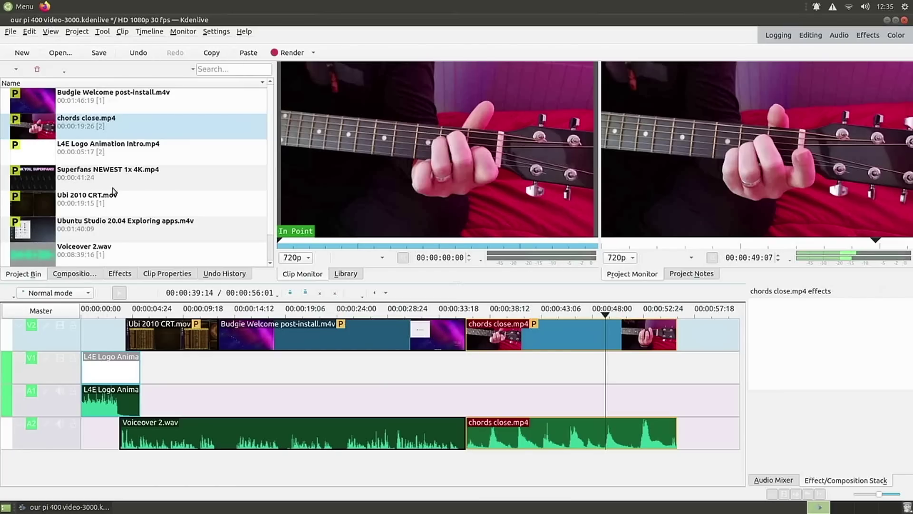
pyautogui.click(123, 275)
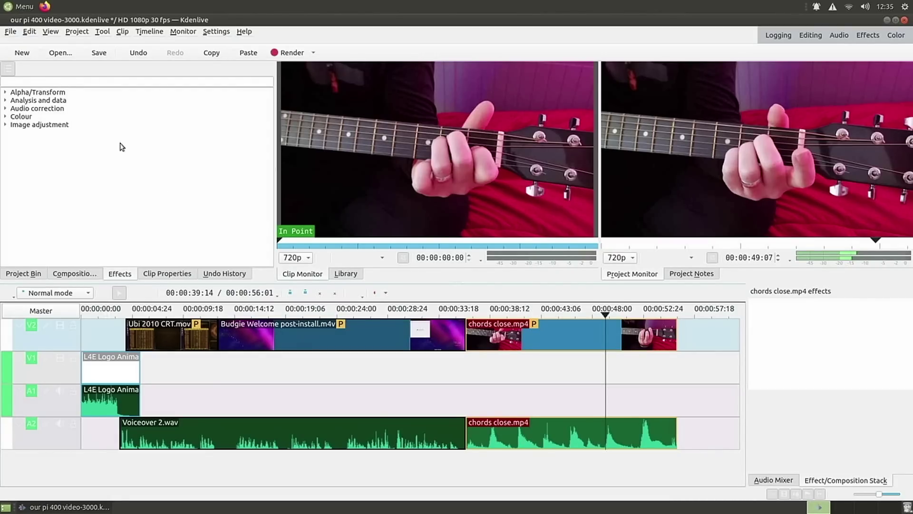
# Step: Apply the Colour > Saturation effect to chords close.mp4, set it to 1, and replay the section
pyautogui.doubleClick(33, 116)
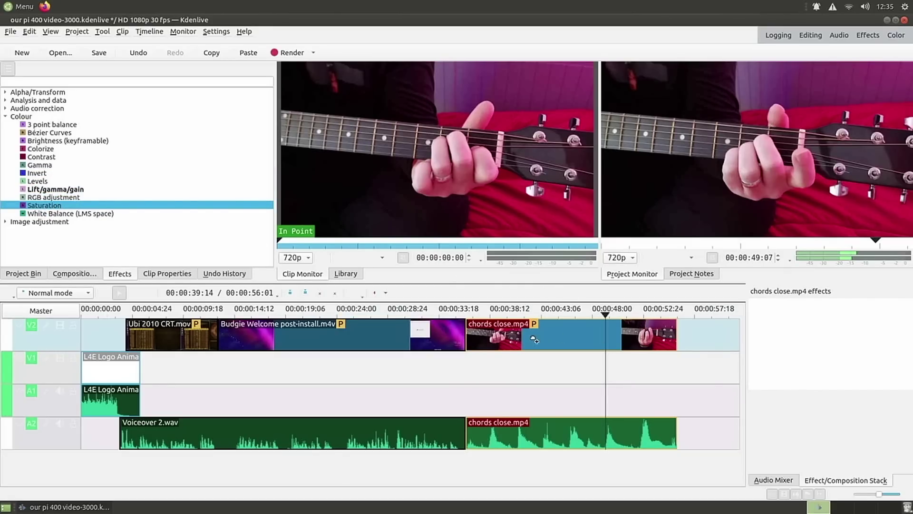
pyautogui.moveTo(508, 333); pyautogui.dragTo(507, 334)
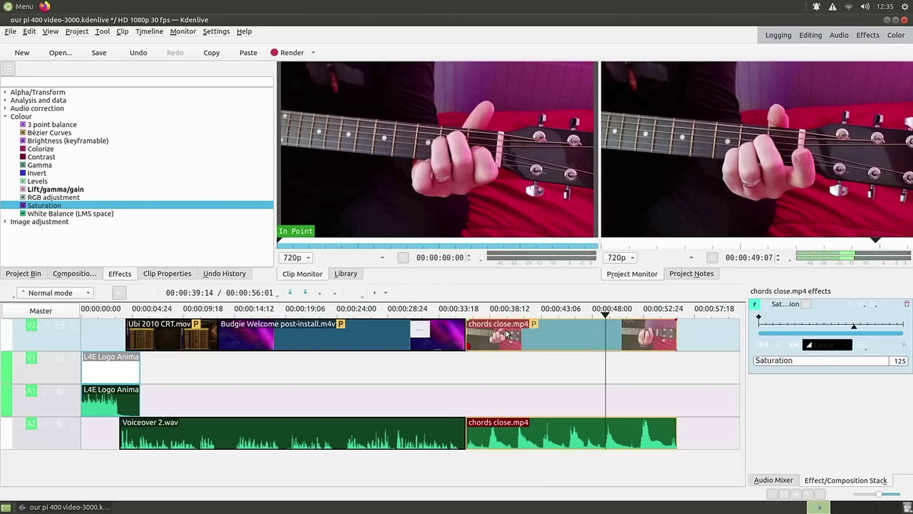
pyautogui.click(766, 325)
pyautogui.moveTo(791, 364)
pyautogui.mouseDown()
pyautogui.moveTo(813, 363)
pyautogui.moveTo(765, 362)
pyautogui.mouseUp()
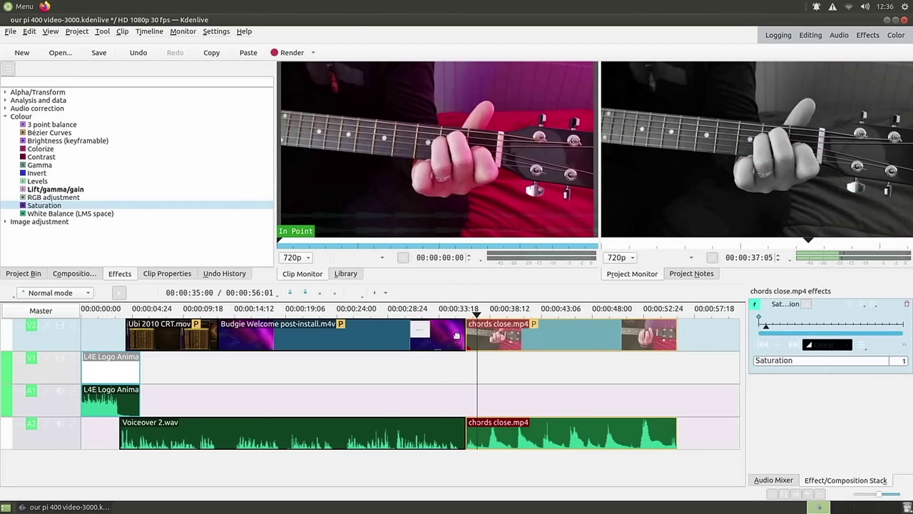
pyautogui.click(456, 312)
pyautogui.press('space')
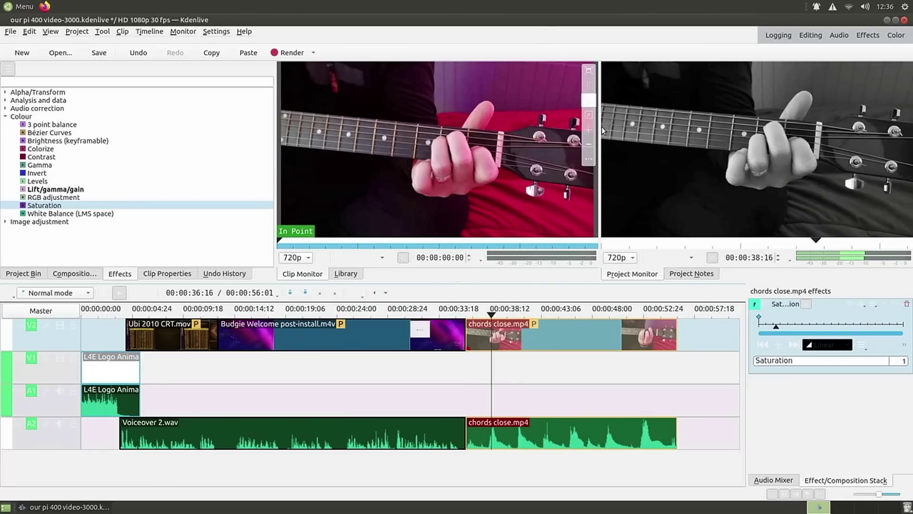
# Step: Lower the monitor preview resolution to 360p, then 270p, replaying the chords section each time
pyautogui.click(626, 257)
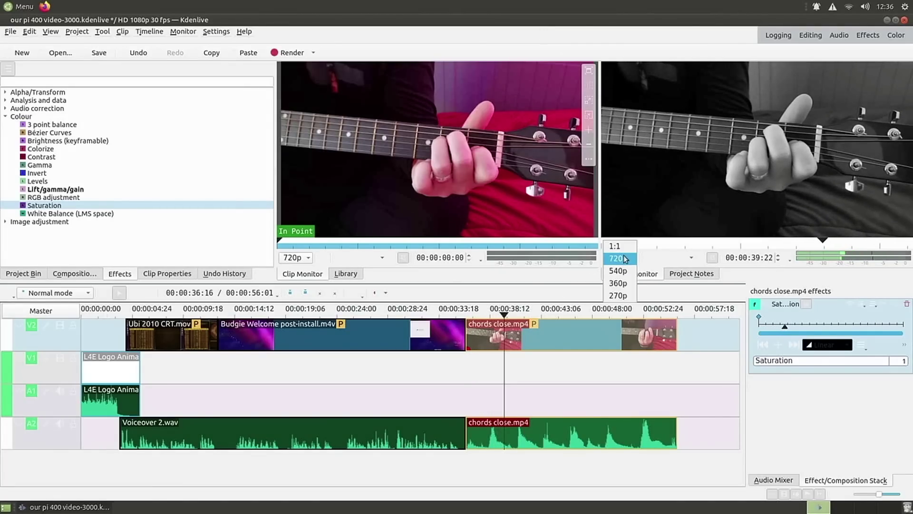
pyautogui.click(625, 283)
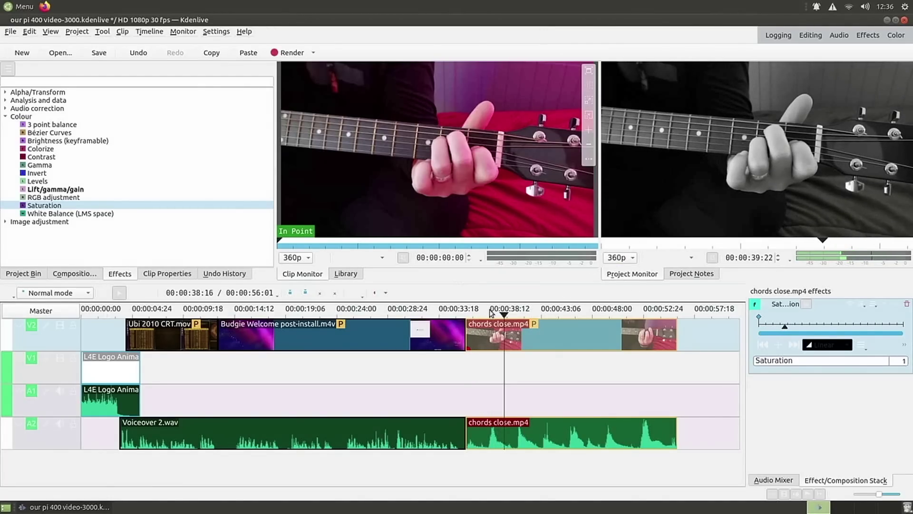
pyautogui.click(461, 315)
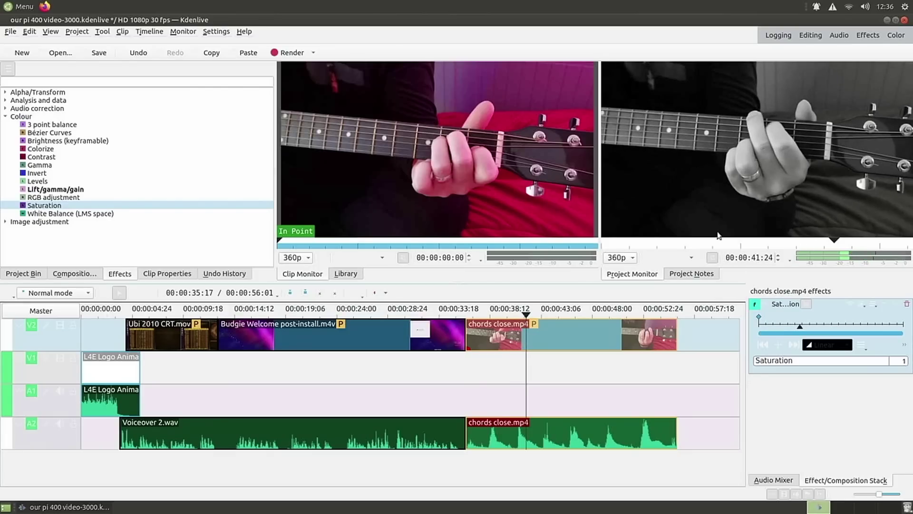
pyautogui.click(618, 257)
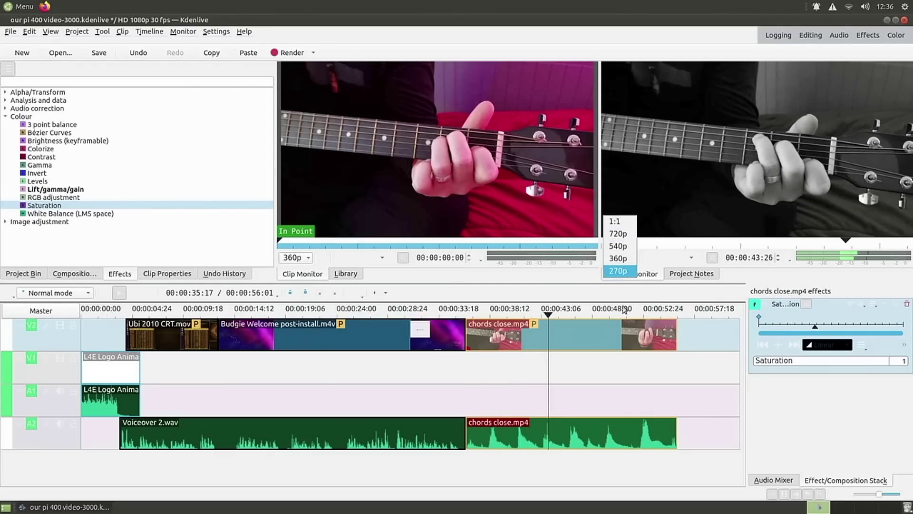
pyautogui.click(618, 270)
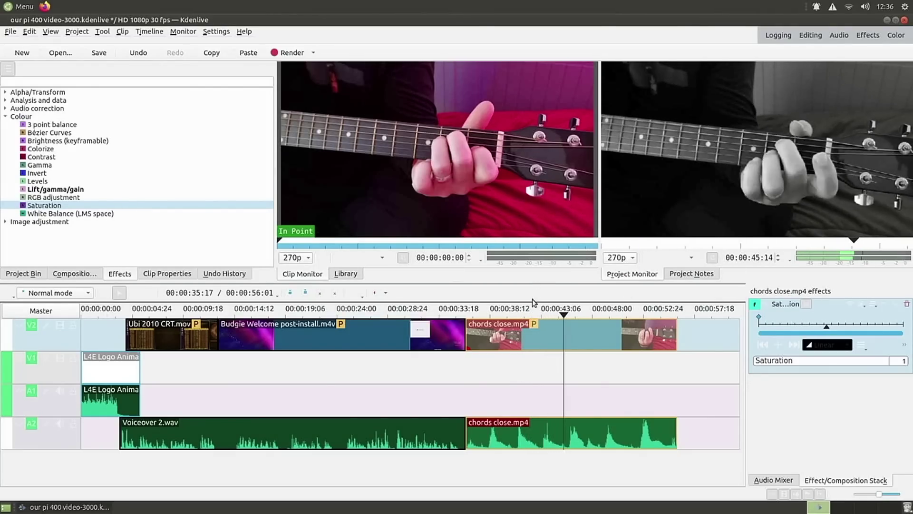
pyautogui.click(451, 316)
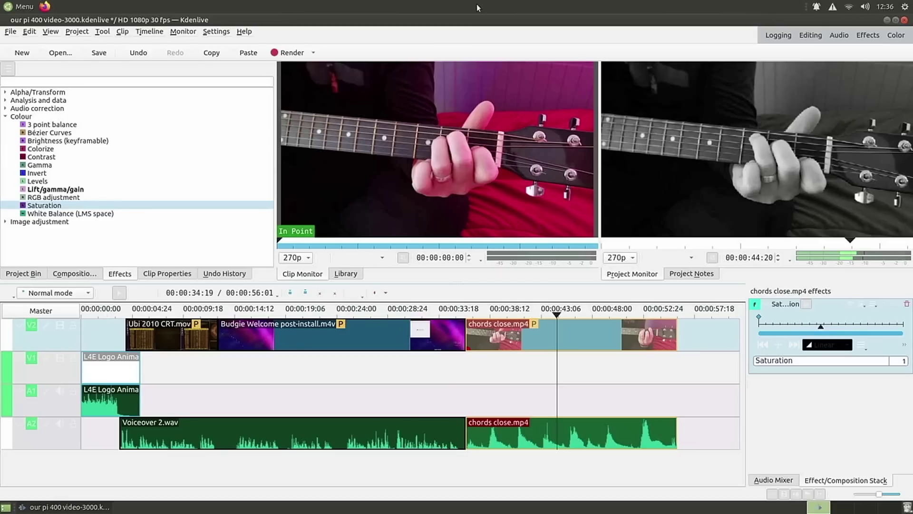
pyautogui.click(254, 314)
pyautogui.moveTo(254, 314)
pyautogui.mouseDown()
pyautogui.moveTo(150, 320)
pyautogui.moveTo(661, 312)
pyautogui.moveTo(249, 314)
pyautogui.mouseUp()
# Step: Drag a 00:00:01:12 fade-out onto the end of chords close.mp4, then play the ending from 00:00:51:28
pyautogui.press('Home')
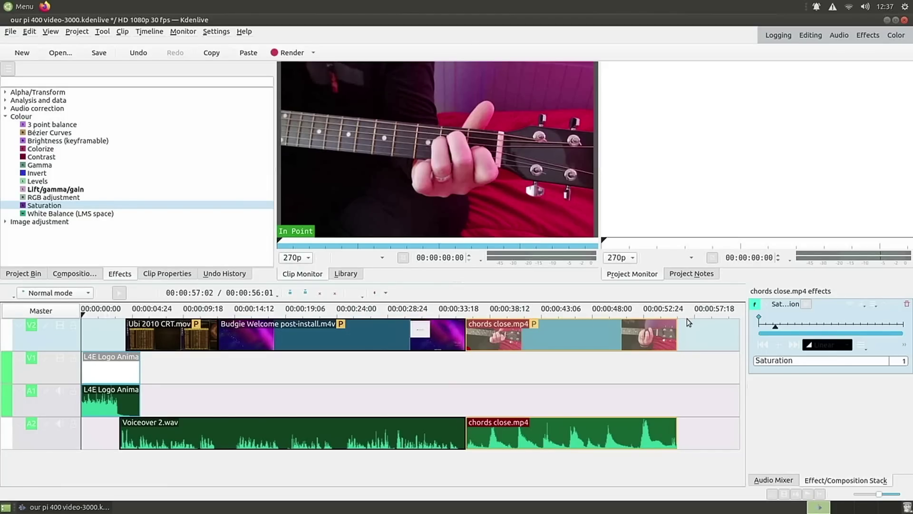
pyautogui.moveTo(675, 320); pyautogui.dragTo(664, 326)
pyautogui.click(634, 314)
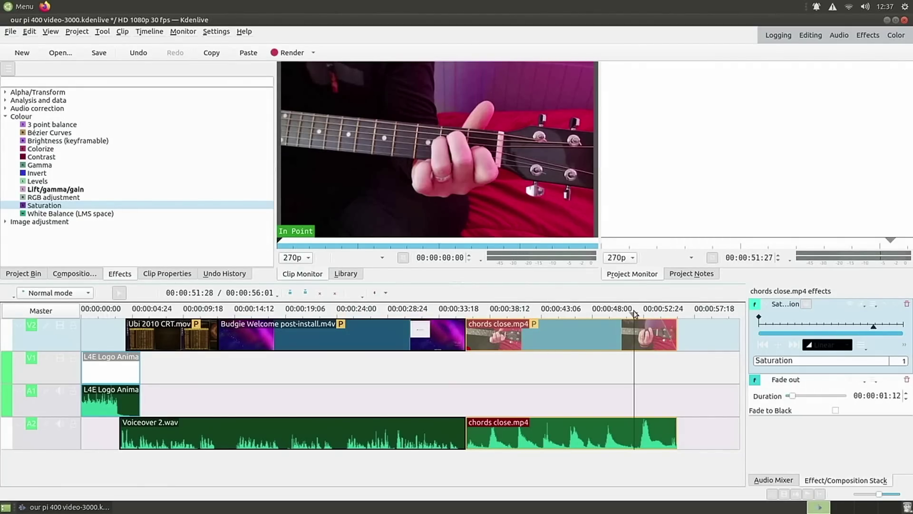
pyautogui.press('space')
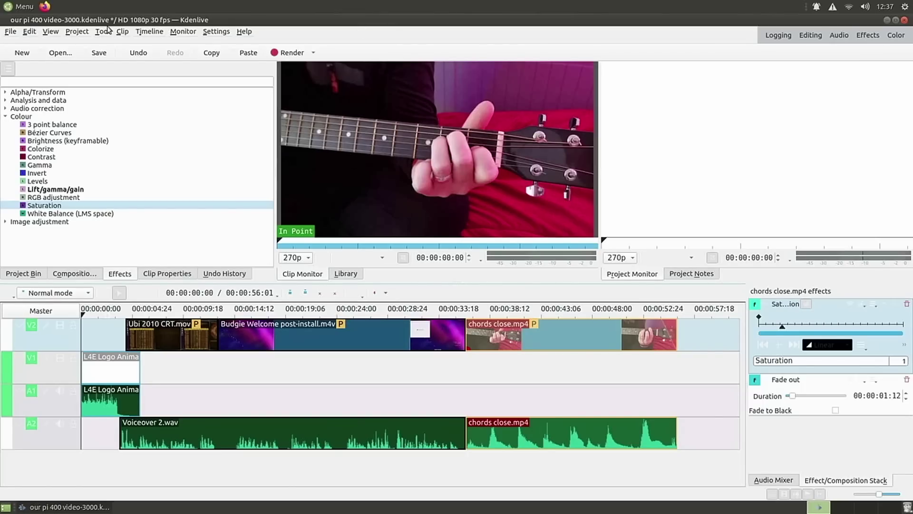
# Step: Render the project with the MP4 H264/AAC format to Our Pi 400 video.mp4 on the Desktop
pyautogui.click(297, 57)
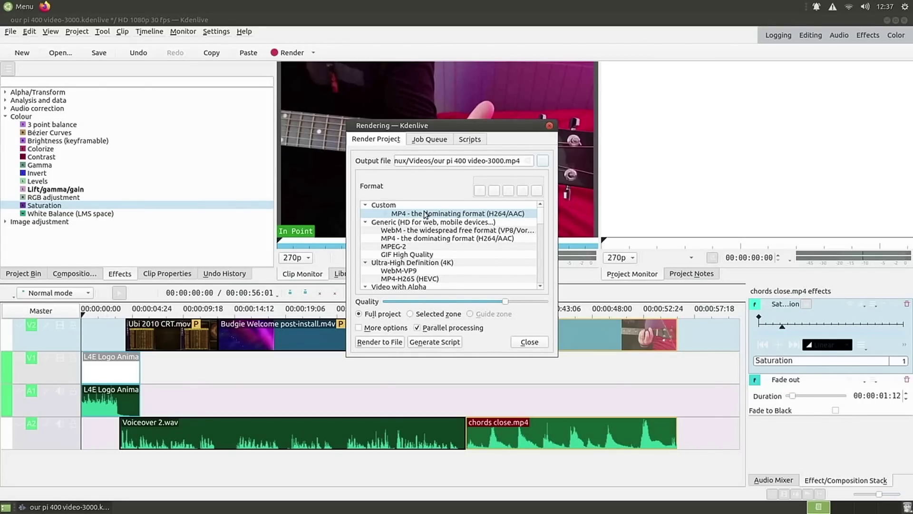
pyautogui.click(420, 239)
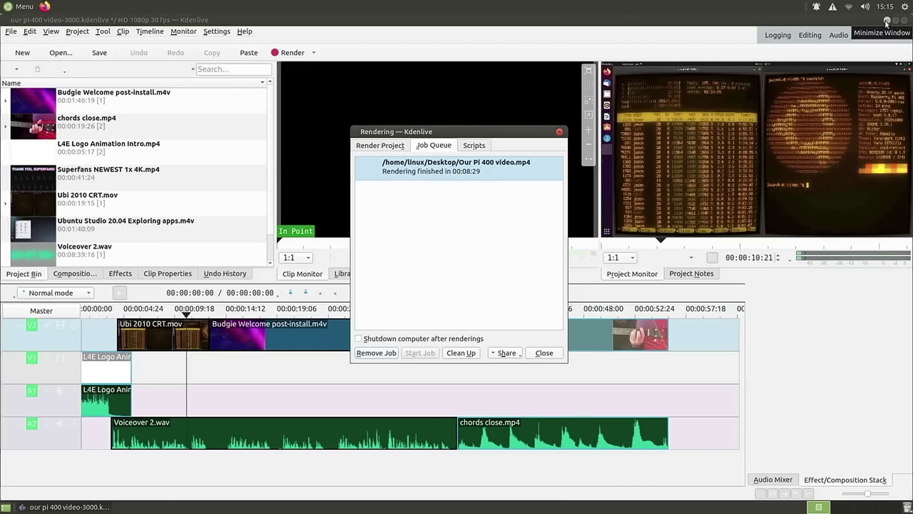
# Step: Minimise Kdenlive and deselect the Our Pi 400 video.mp4 icon on the desktop
pyautogui.click(887, 20)
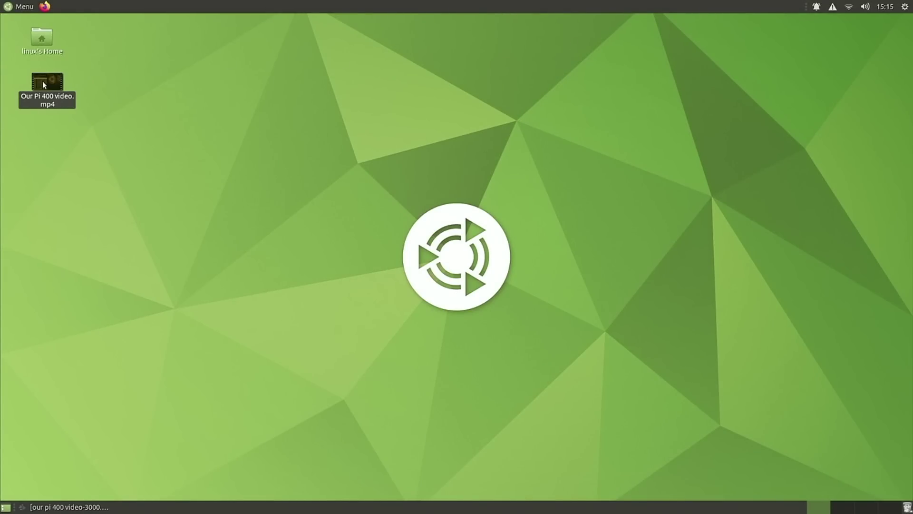
pyautogui.click(159, 102)
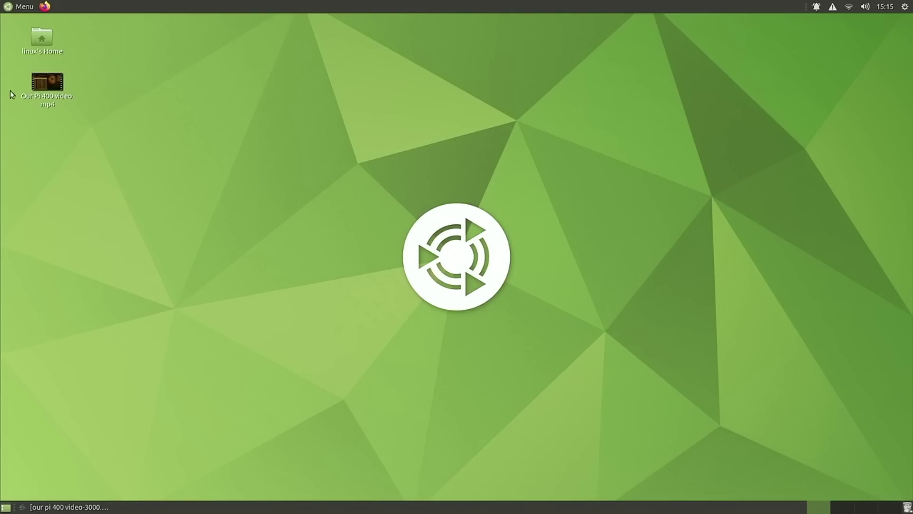